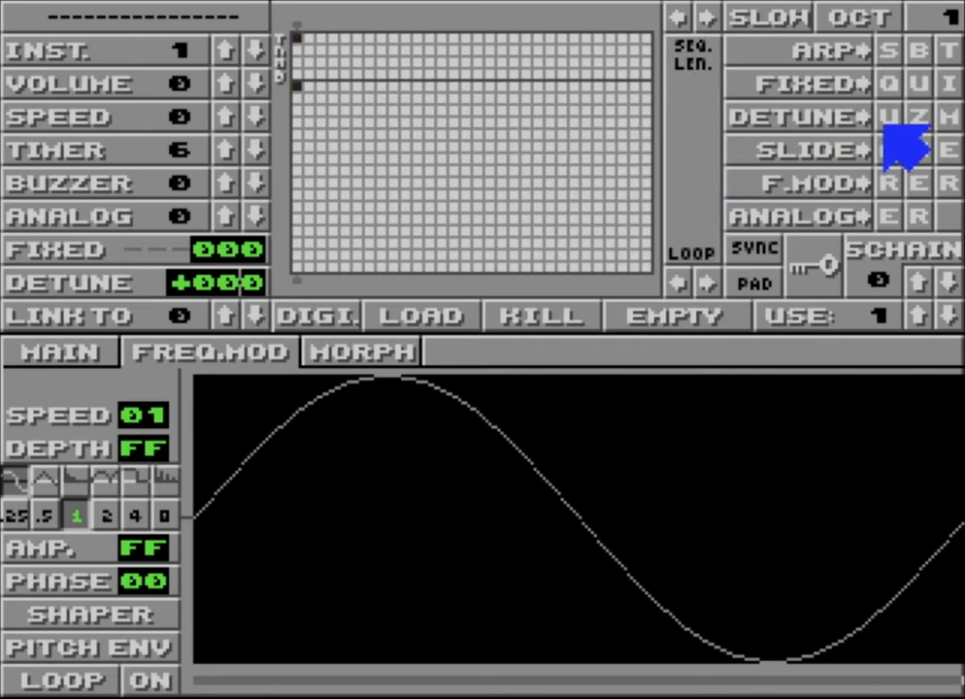
# Step: Route detune to the square voice in the tuning matrix and set the detune value to 52
pyautogui.moveTo(885, 128)
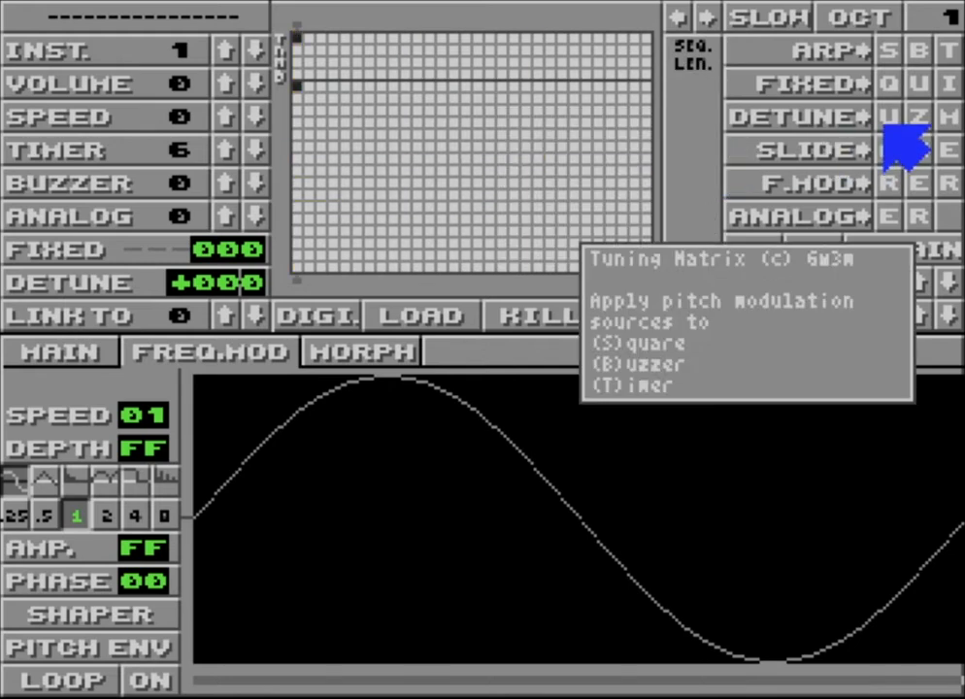
pyautogui.click(887, 117)
pyautogui.moveTo(228, 293)
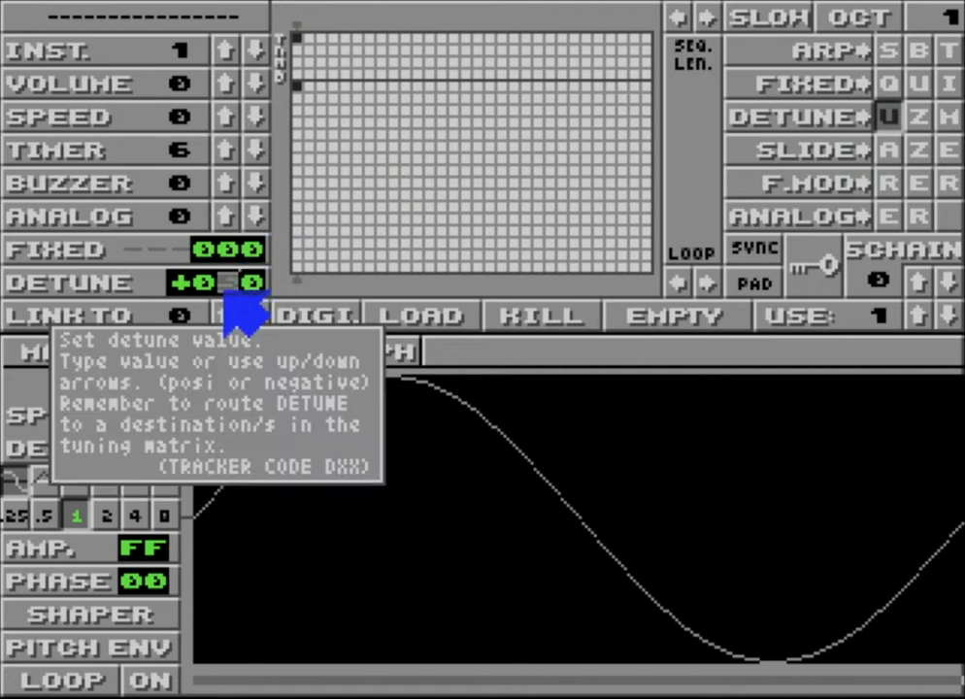
pyautogui.write('52')
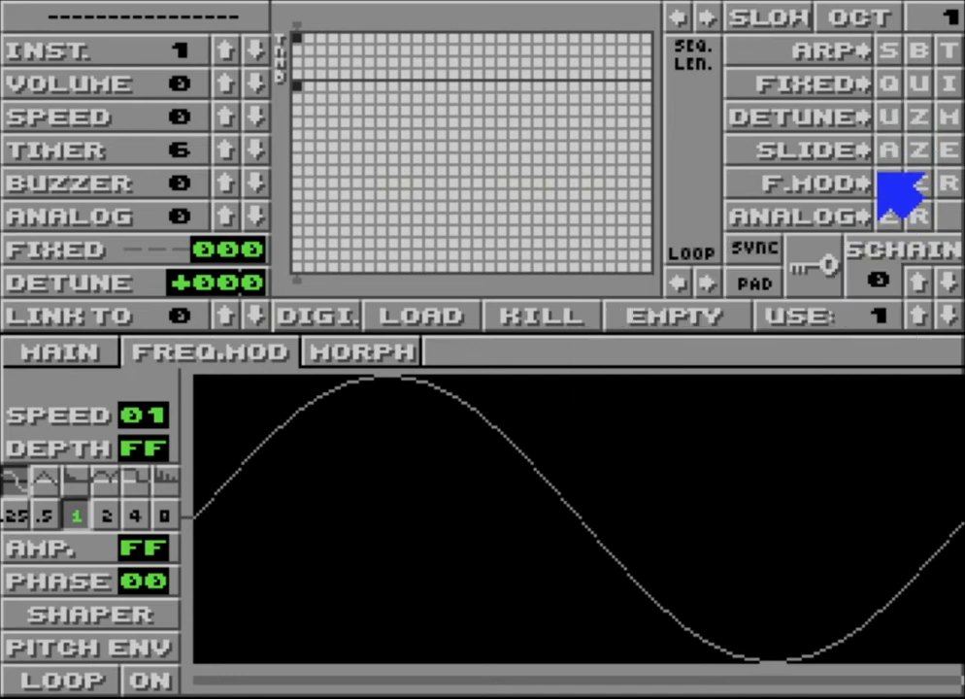
# Step: Route frequency modulation to the square voice in the tuning matrix and return to the pattern editor
pyautogui.click(888, 182)
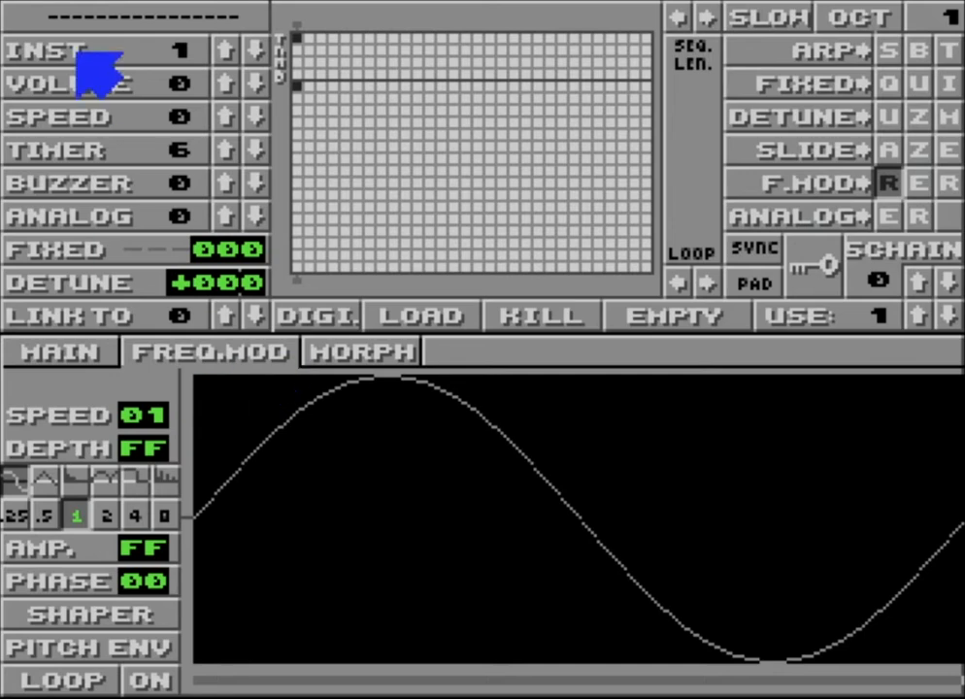
pyautogui.click(8, 8)
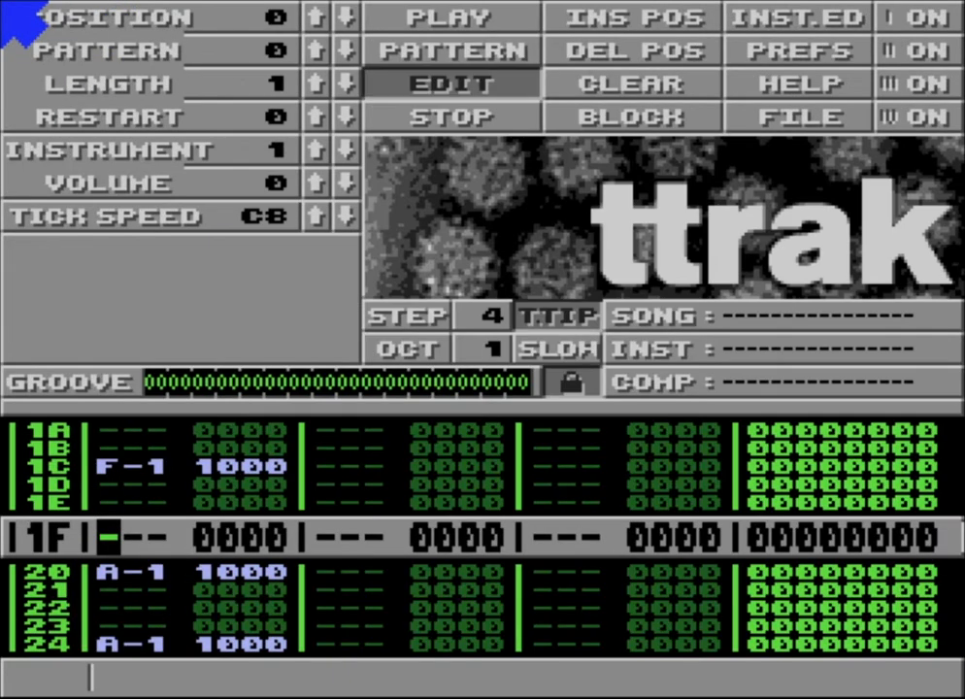
# Step: Clear all notes from the first track and return to row 00
pyautogui.hotkey('ctrl', 'a')
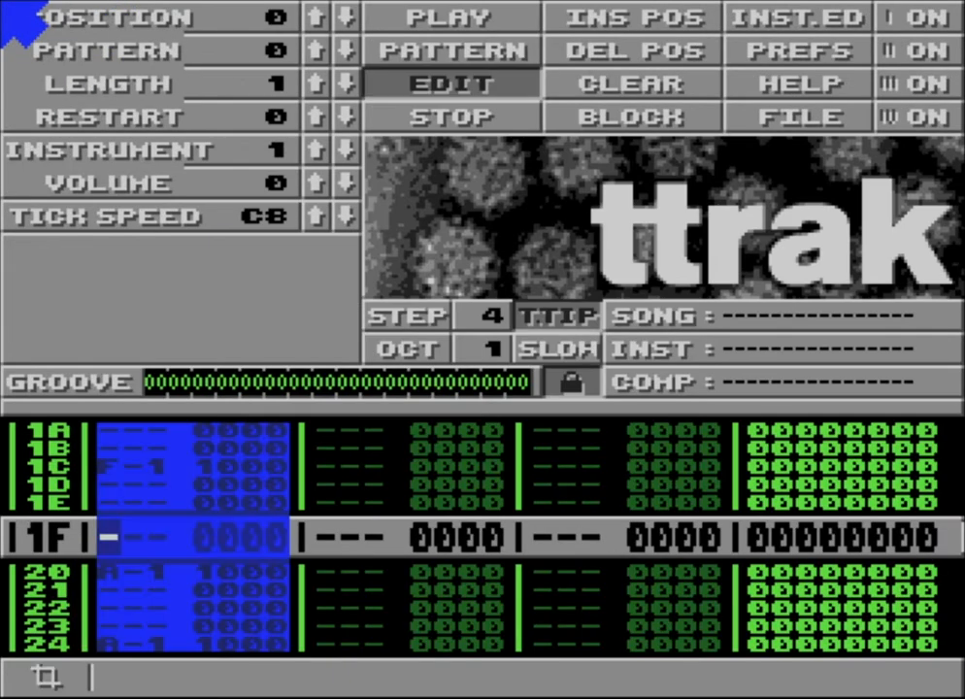
pyautogui.press('Delete')
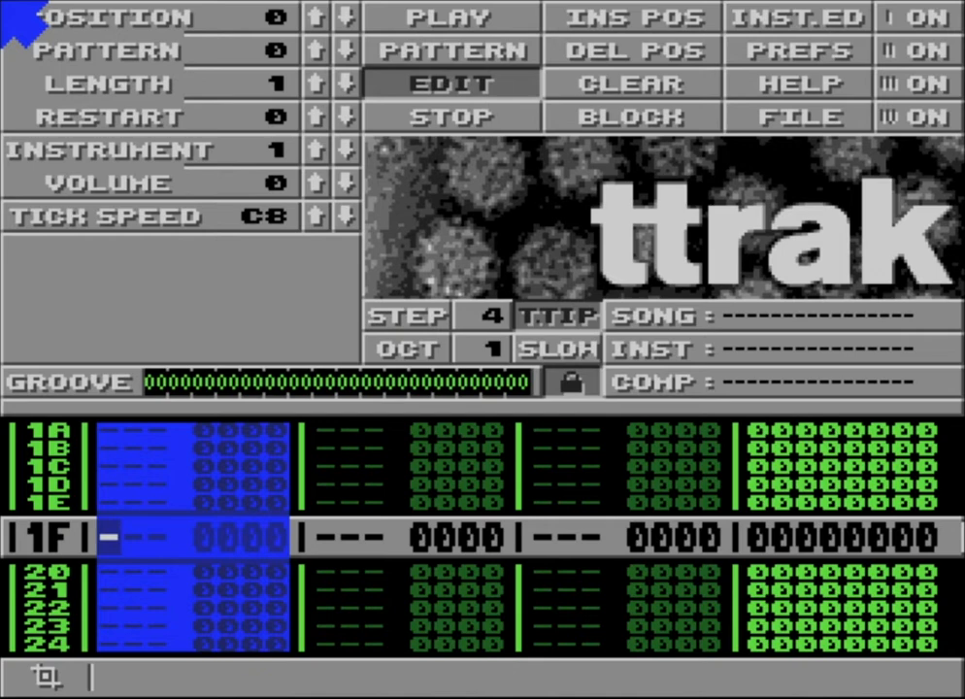
pyautogui.press('Escape')
pyautogui.press('Up')
pyautogui.press('Up')
pyautogui.press('Up')
pyautogui.press('Up')
pyautogui.press('Up')
pyautogui.press('Up')
pyautogui.press('Up')
pyautogui.press('Up')
pyautogui.press('Up')
pyautogui.press('Up')
pyautogui.press('Up')
pyautogui.press('Up')
pyautogui.press('Up')
pyautogui.press('Up')
pyautogui.press('Up')
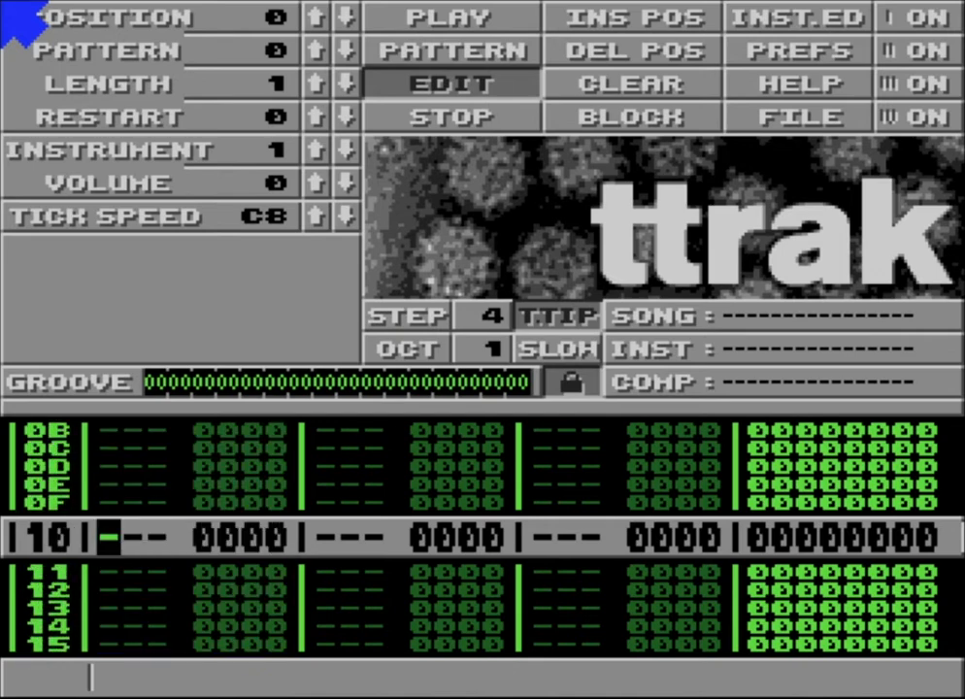
pyautogui.press('Up')
pyautogui.press('Up')
pyautogui.press('Up')
pyautogui.press('Up')
pyautogui.press('Up')
pyautogui.press('Up')
pyautogui.press('Up')
pyautogui.press('Up')
pyautogui.press('Up')
pyautogui.press('Up')
pyautogui.press('Up')
pyautogui.press('Up')
pyautogui.press('Up')
pyautogui.press('Up')
pyautogui.press('Up')
pyautogui.press('Up')
pyautogui.press('Up')
pyautogui.press('Down')
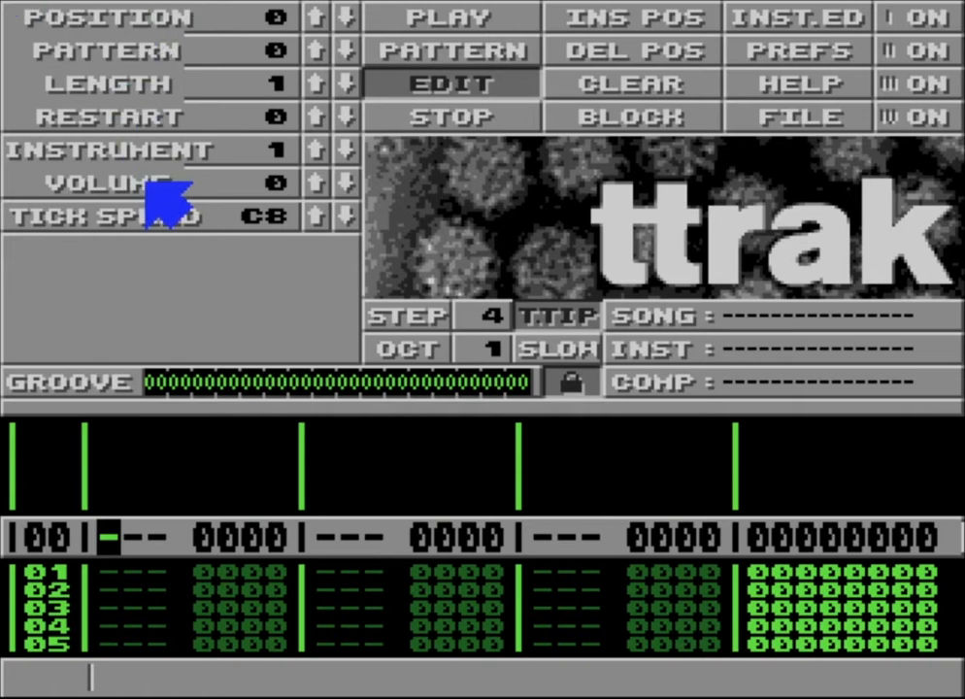
# Step: Set octave and step to 2 and enter D-3, A-3, D-4, C-4, B-3, A-3, D-3, A-3 from row 00 of the first track
pyautogui.press('F2')
pyautogui.hotkey('ctrl', '2')
pyautogui.press('w')
pyautogui.press('y')
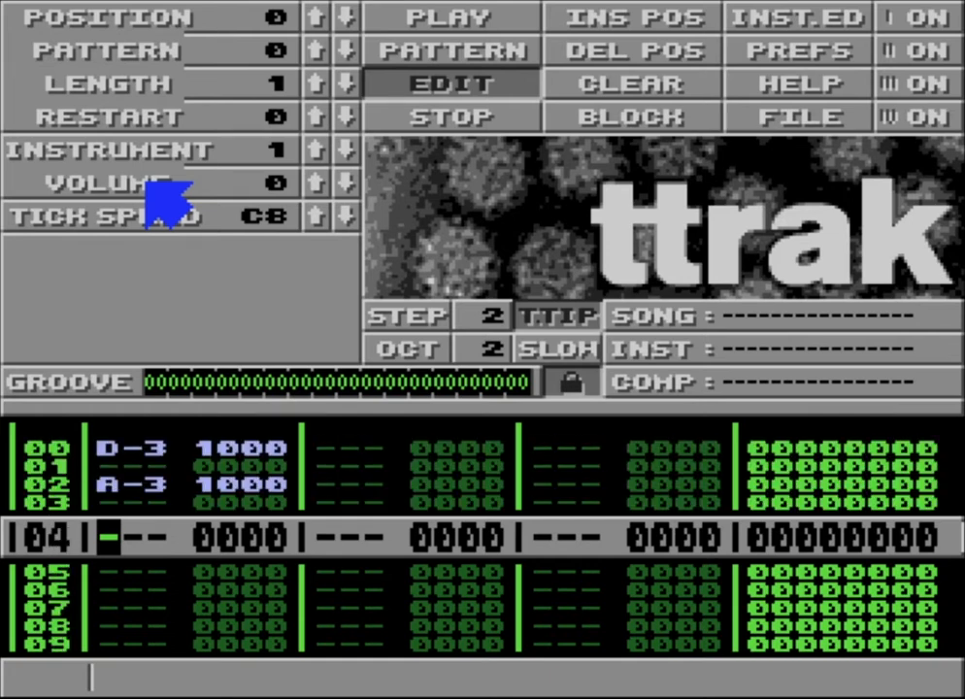
pyautogui.press('o')
pyautogui.press('i')
pyautogui.press('u')
pyautogui.press('y')
pyautogui.press('w')
pyautogui.press('y')
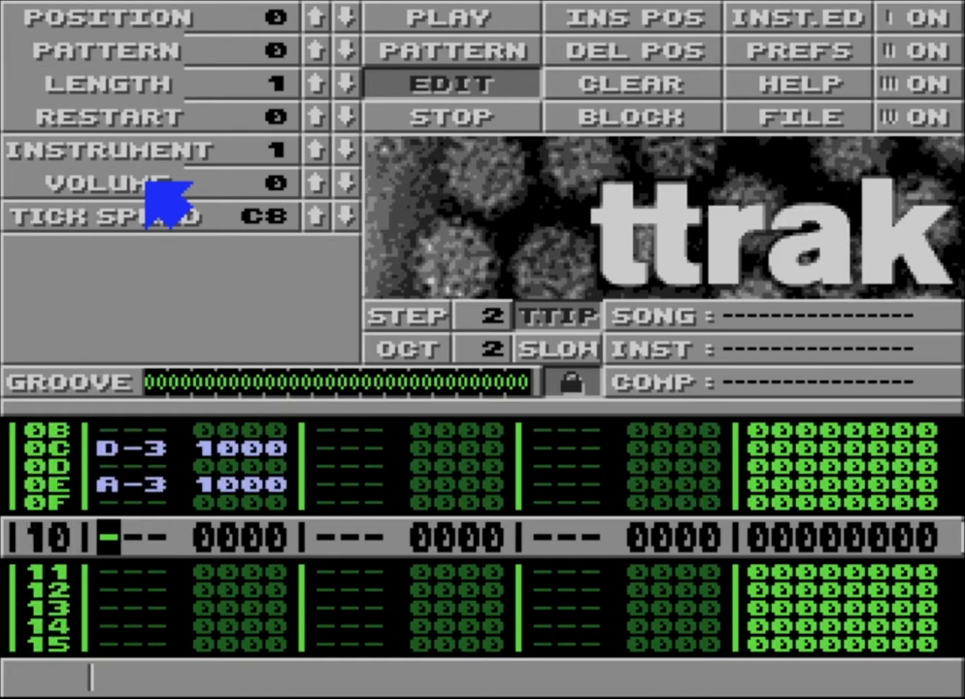
# Step: Continue the first track from row 10 with D-4, C-4, B-3, A-3, D-3, A-3, D-4, C-4, B-3 and A-3
pyautogui.press('o')
pyautogui.press('i')
pyautogui.press('u')
pyautogui.press('y')
pyautogui.press('w')
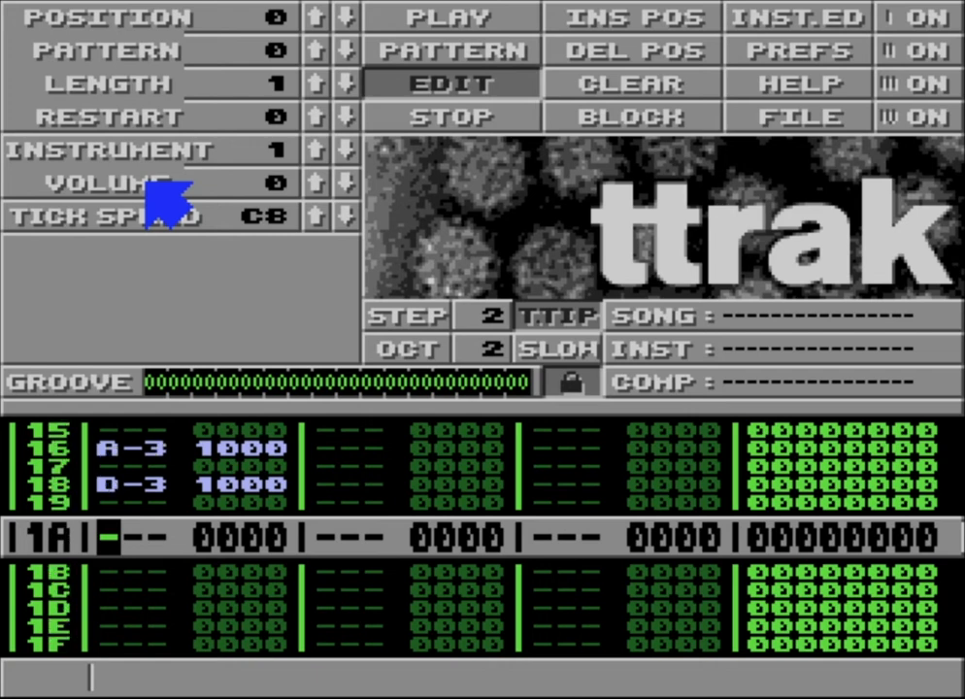
pyautogui.press('y')
pyautogui.press('o')
pyautogui.press('i')
pyautogui.press('u')
pyautogui.press('y')
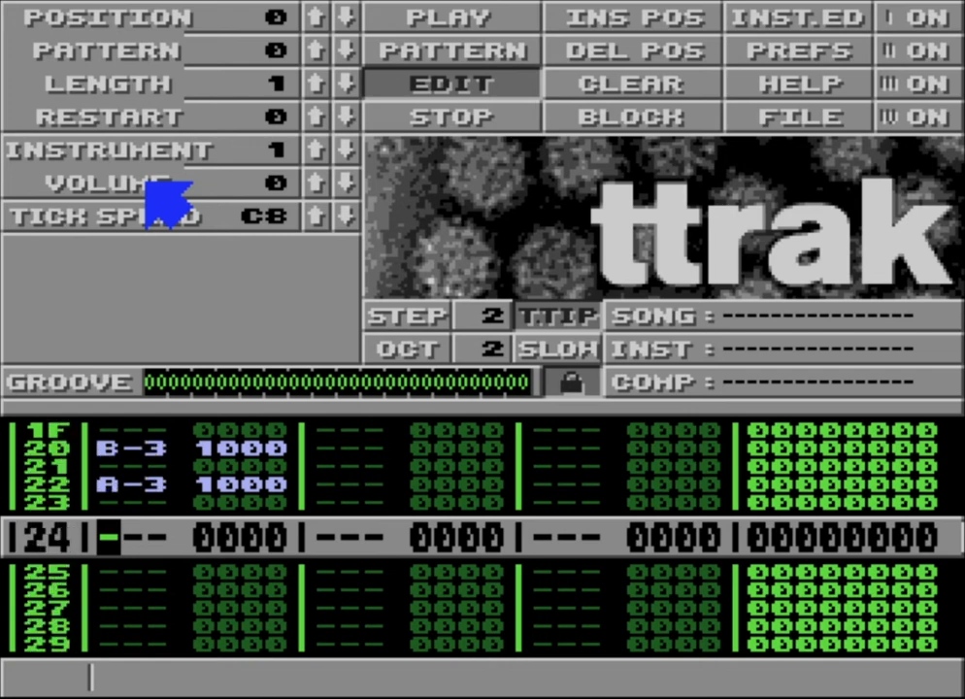
# Step: Add D-3, D-4, C-4, B-3 and A-3 to the first track from row 24
pyautogui.press('w')
pyautogui.press('o')
pyautogui.press('i')
pyautogui.press('u')
pyautogui.press('y')
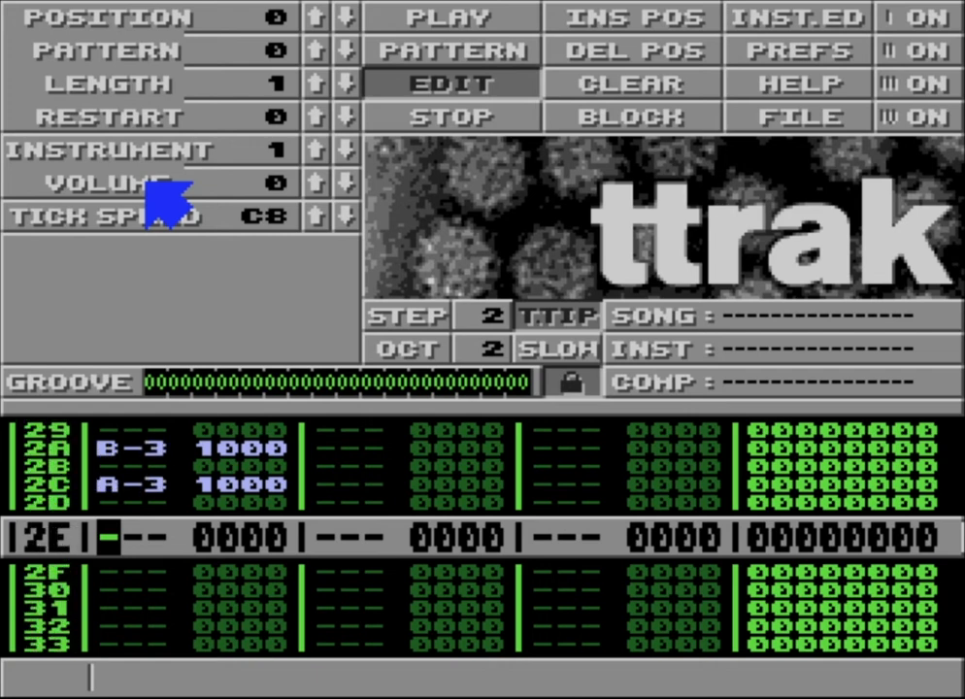
# Step: Finish the first track from row 2E with E-2, G-2, A-2, B-2, A-2, C-2, B-3, A-3, D-3 and start song playback
pyautogui.press('c')
pyautogui.press('b')
pyautogui.press('n')
pyautogui.press('m')
pyautogui.press('n')
pyautogui.press('z')
pyautogui.press('u')
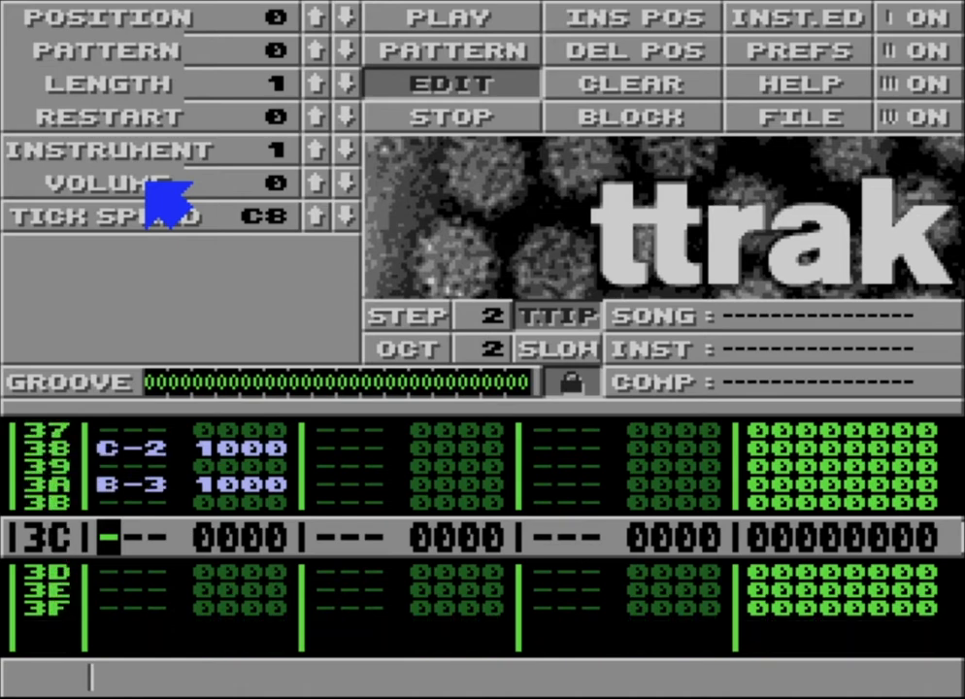
pyautogui.press('y')
pyautogui.press('w')
pyautogui.press('ctrl')
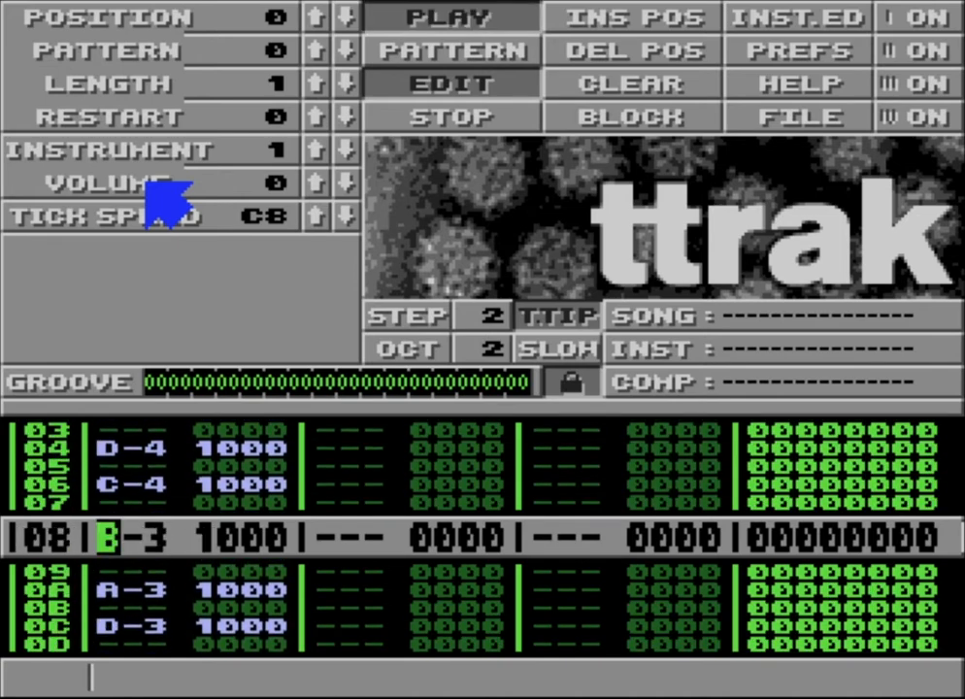
# Step: Open the instrument's frequency modulation settings and set the number of waveform cycles to 4
pyautogui.click(738, 11)
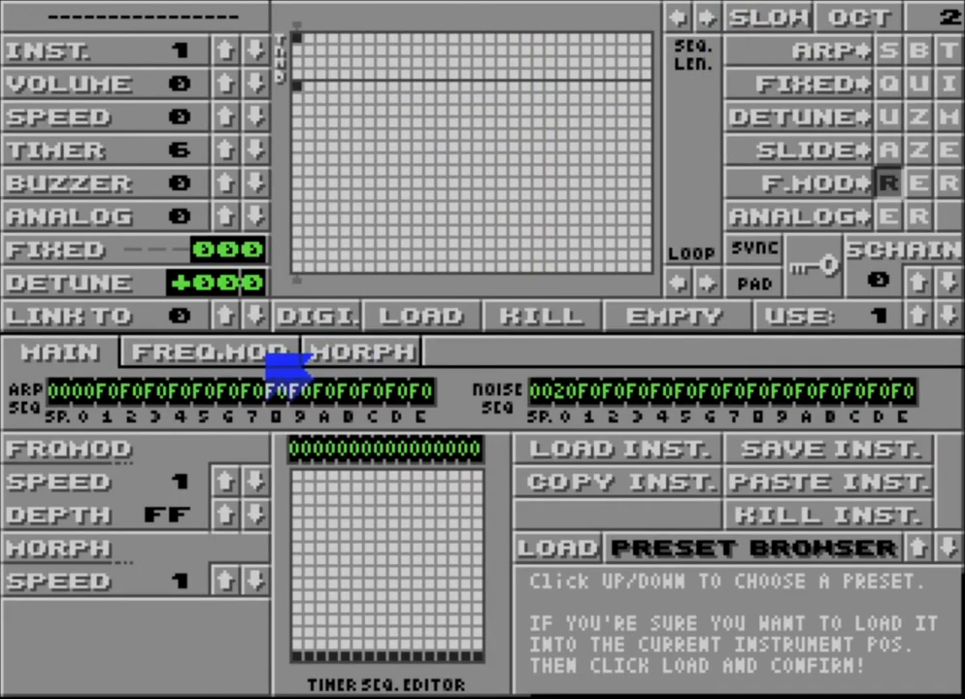
pyautogui.click(266, 355)
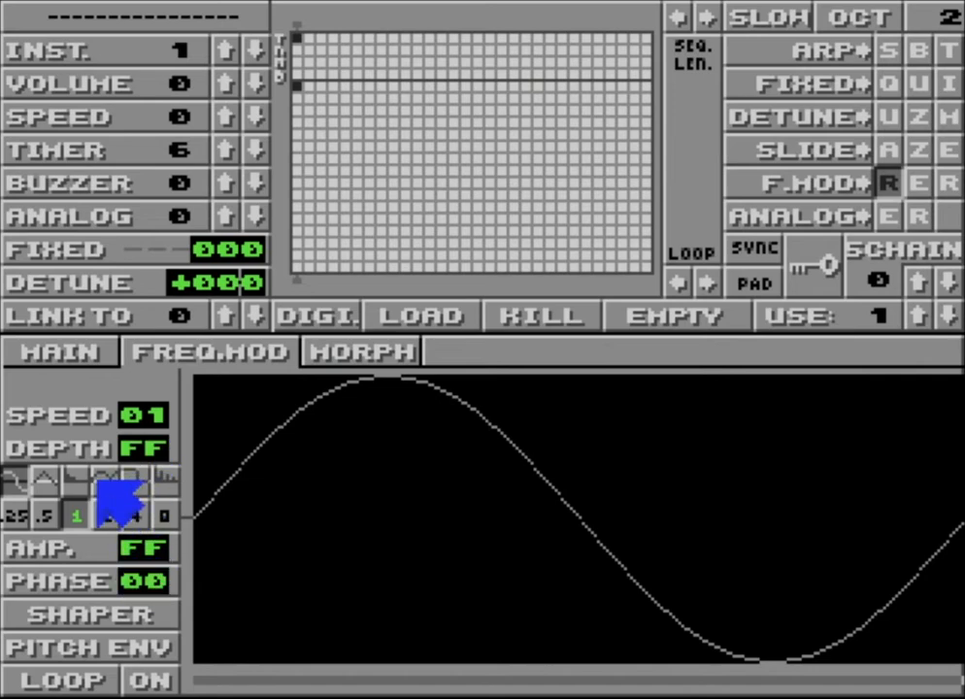
pyautogui.click(136, 514)
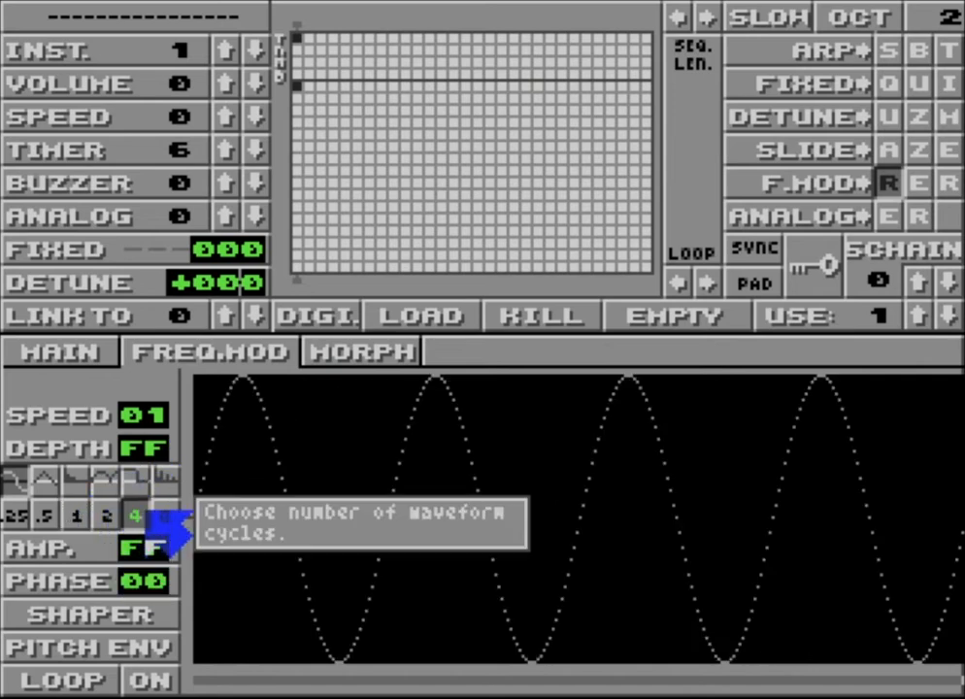
# Step: Raise the frequency modulation speed gradually to 62 while the song plays
pyautogui.click(157, 416)
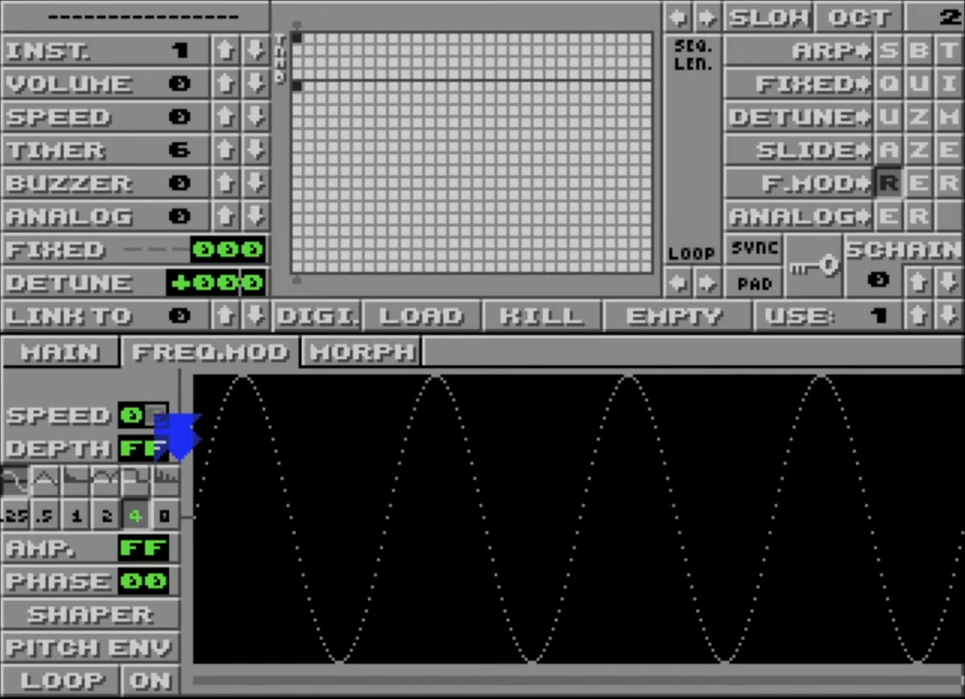
pyautogui.write('1')
pyautogui.write('2')
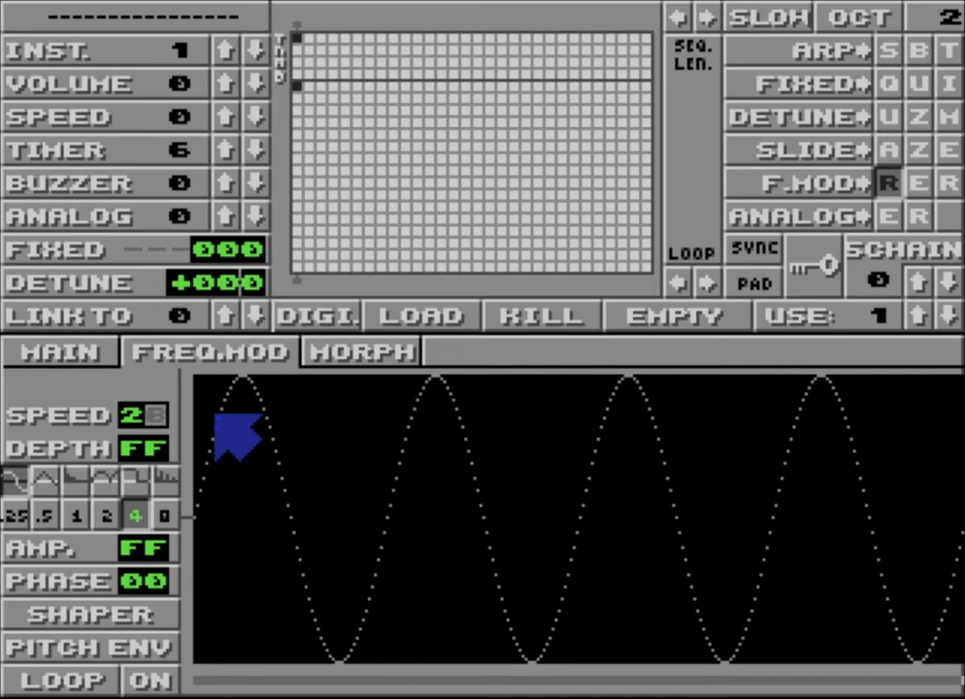
pyautogui.write('3')
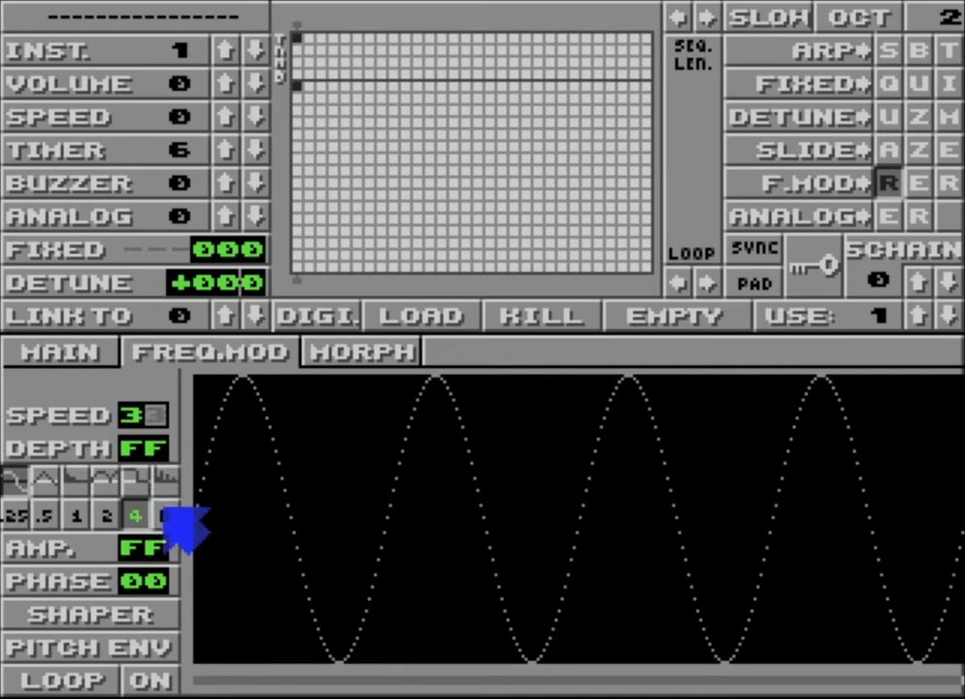
pyautogui.write('45')
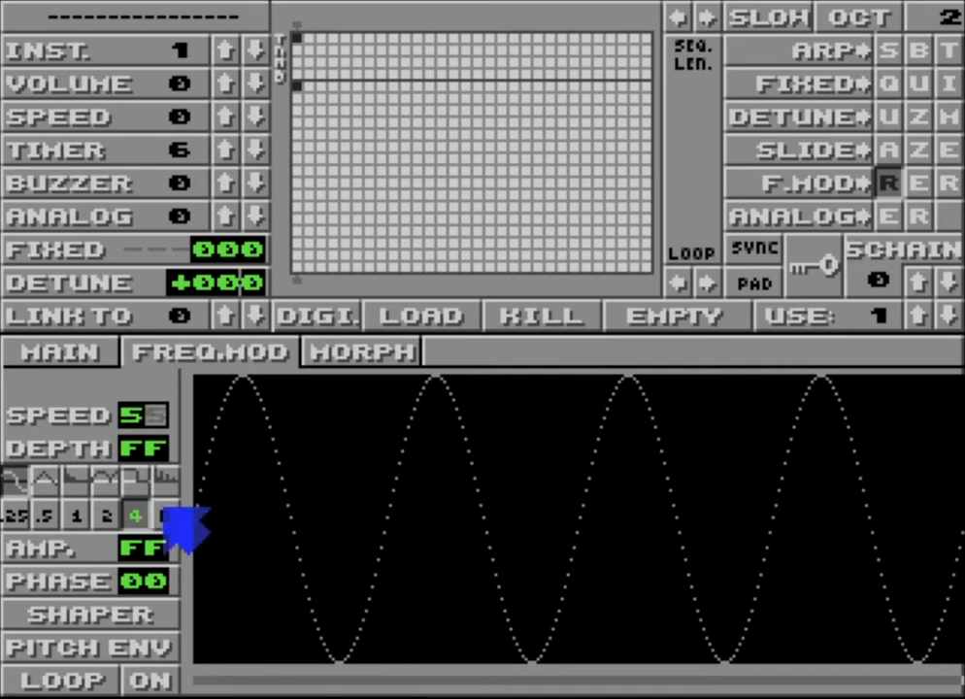
pyautogui.write('6')
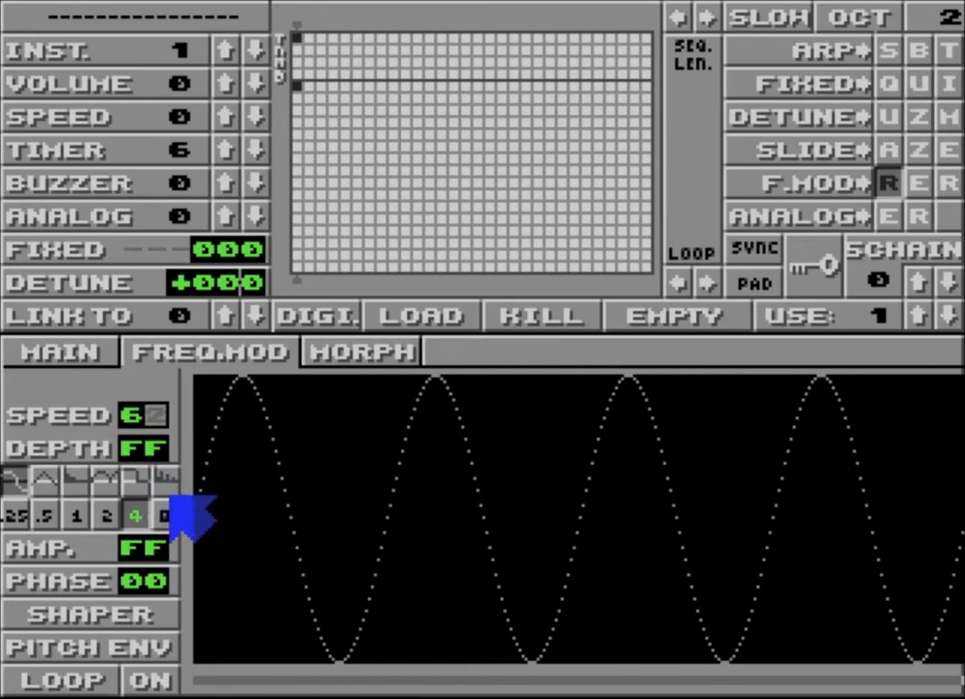
pyautogui.write('2')
# Step: Switch the frequency modulation to the rectified sine waveform with 8 cycles at speed 22
pyautogui.click(170, 507)
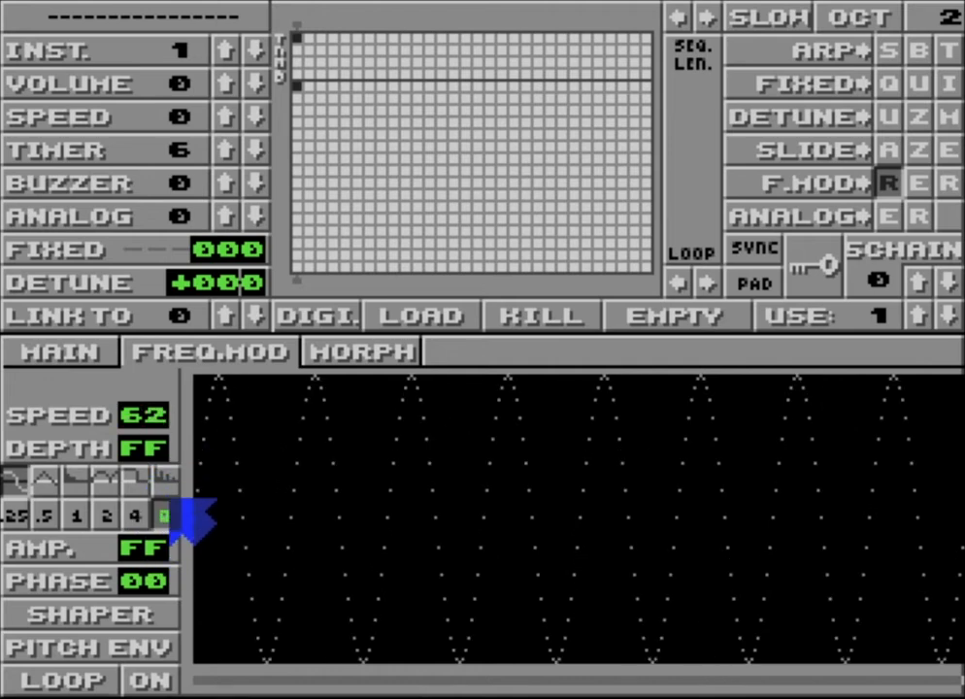
pyautogui.click(109, 485)
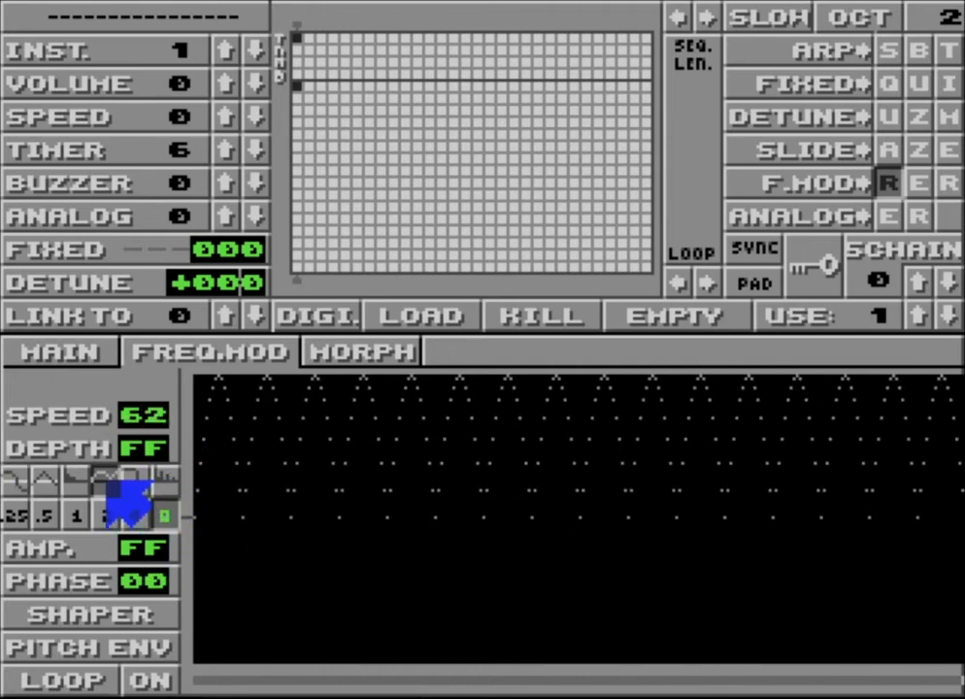
pyautogui.click(135, 419)
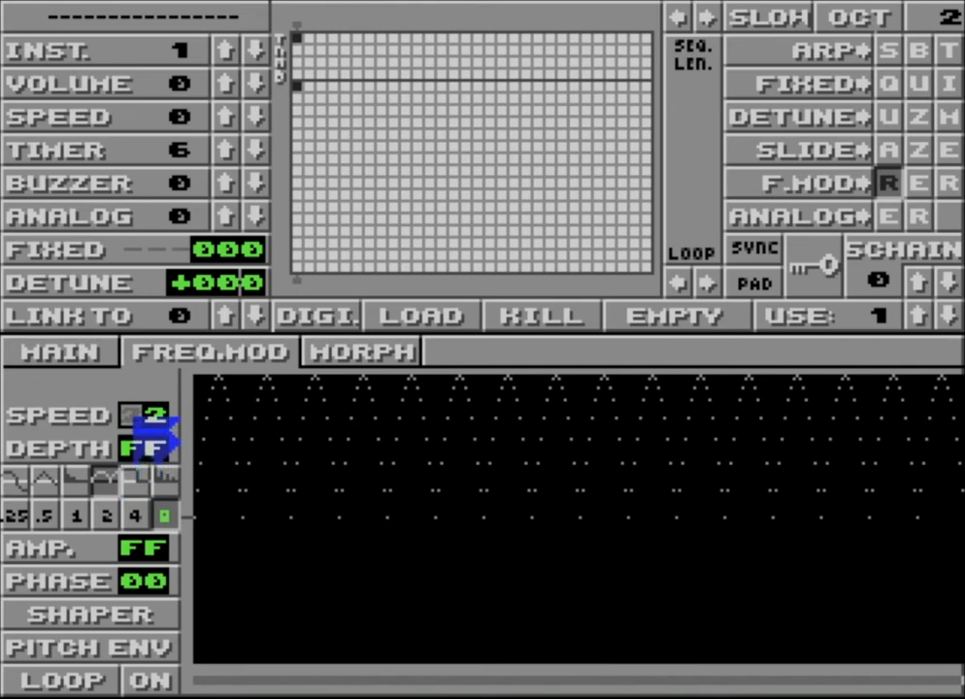
pyautogui.write('2')
# Step: Reduce the frequency modulation depth to 84
pyautogui.click(136, 448)
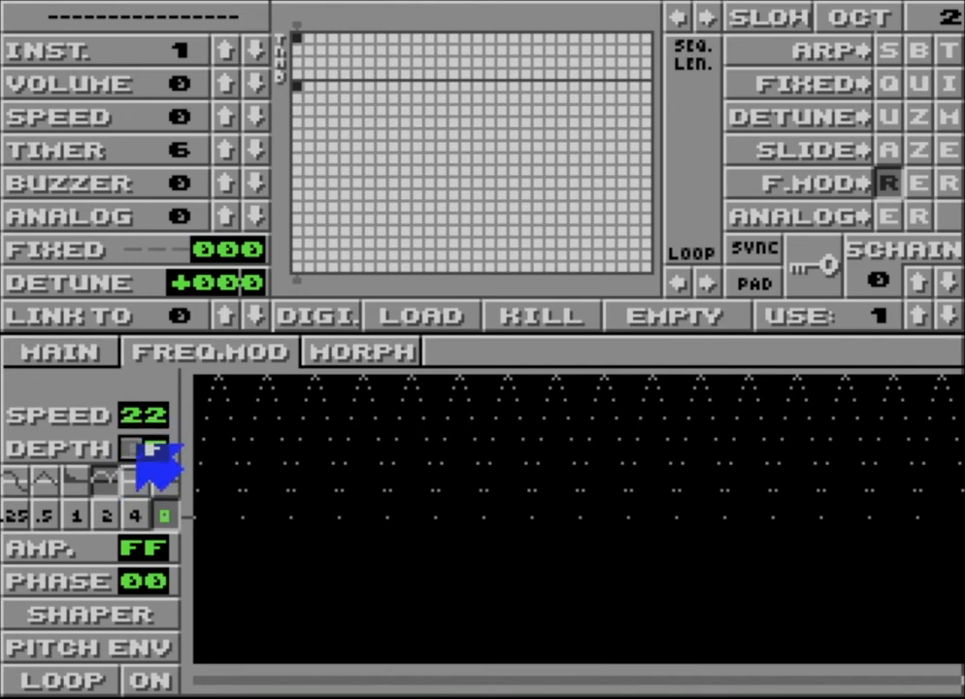
pyautogui.write('A')
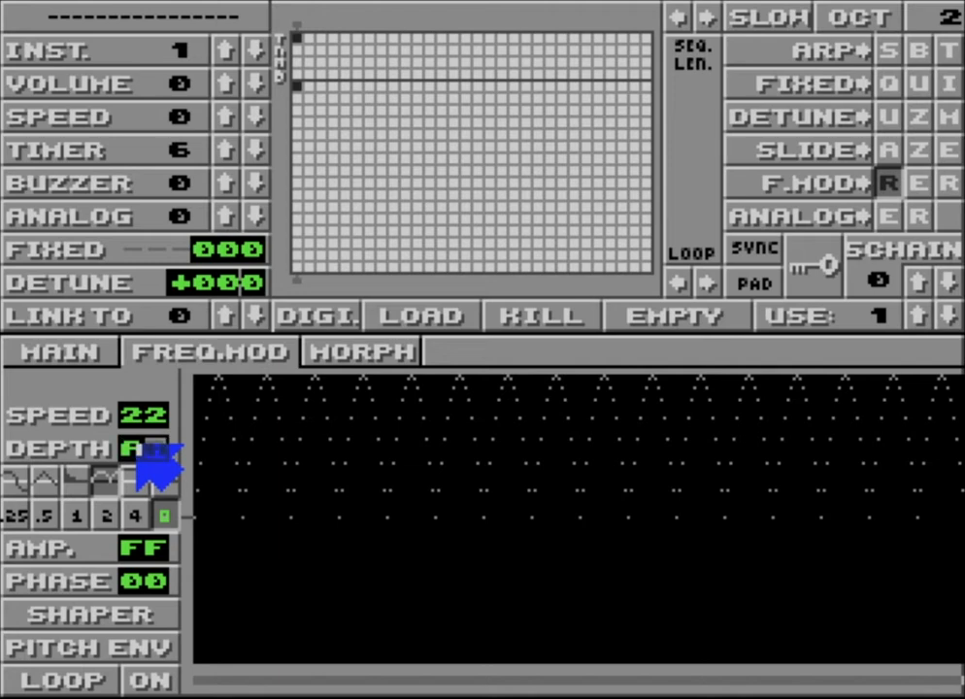
pyautogui.press('Down')
pyautogui.press('Down')
pyautogui.press('Down')
pyautogui.press('Down')
pyautogui.press('Down')
pyautogui.press('Down')
pyautogui.press('Down')
pyautogui.press('Down')
pyautogui.press('Down')
pyautogui.press('Down')
pyautogui.press('Down')
pyautogui.press('Down')
pyautogui.press('Down')
pyautogui.press('Down')
pyautogui.press('Down')
pyautogui.press('Down')
pyautogui.press('Down')
pyautogui.press('Down')
pyautogui.press('Down')
pyautogui.press('Down')
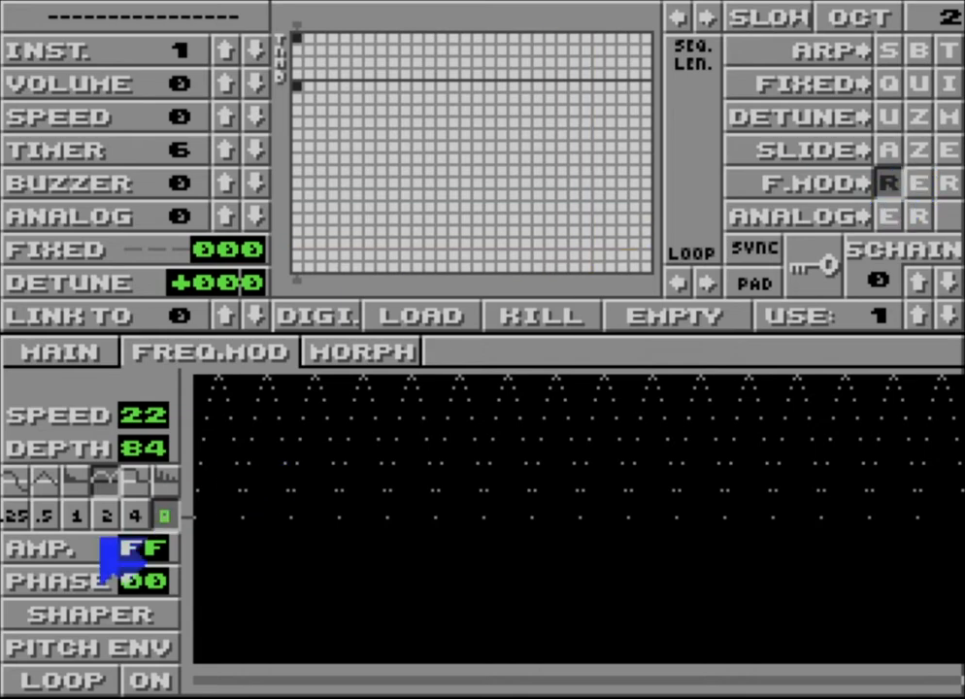
# Step: Shape the waveform's amplitude envelope with two low starting points, a steep rise about a quarter of the way along, and a high remainder
pyautogui.click(90, 618)
pyautogui.click(247, 582)
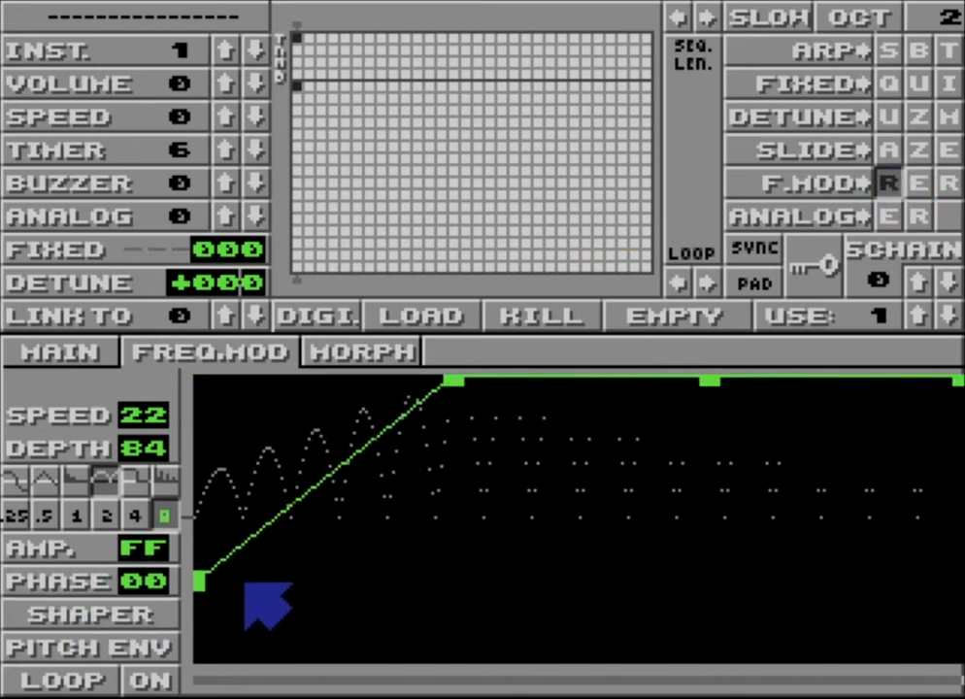
pyautogui.moveTo(245, 584); pyautogui.dragTo(233, 648)
pyautogui.moveTo(452, 379); pyautogui.dragTo(367, 636)
pyautogui.moveTo(479, 556); pyautogui.dragTo(396, 425)
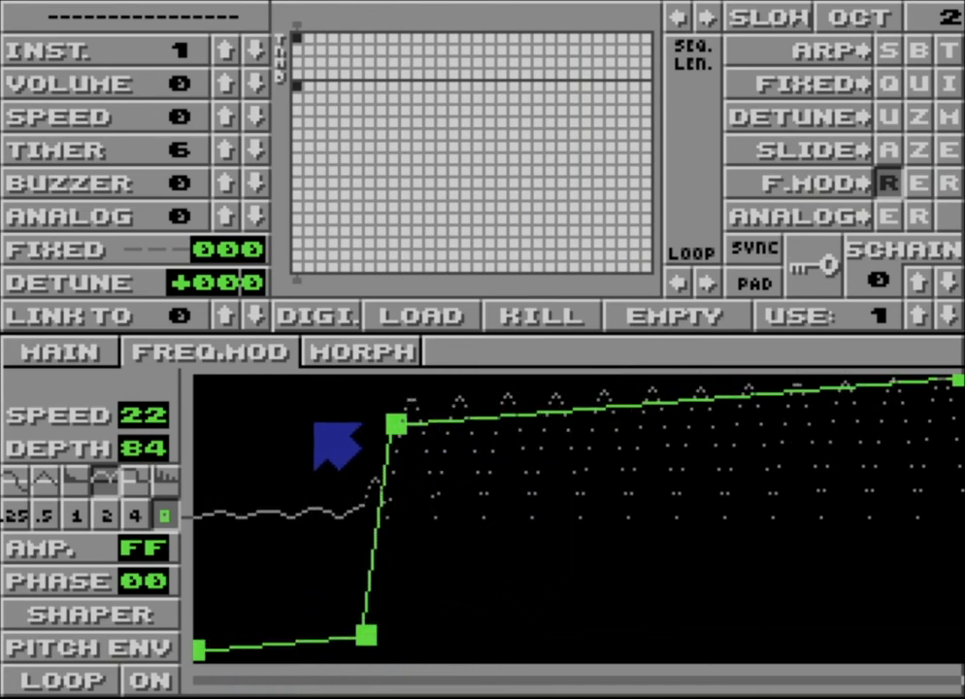
# Step: Set the frequency modulation speed to 10 and switch the waveform type to square
pyautogui.click(144, 417)
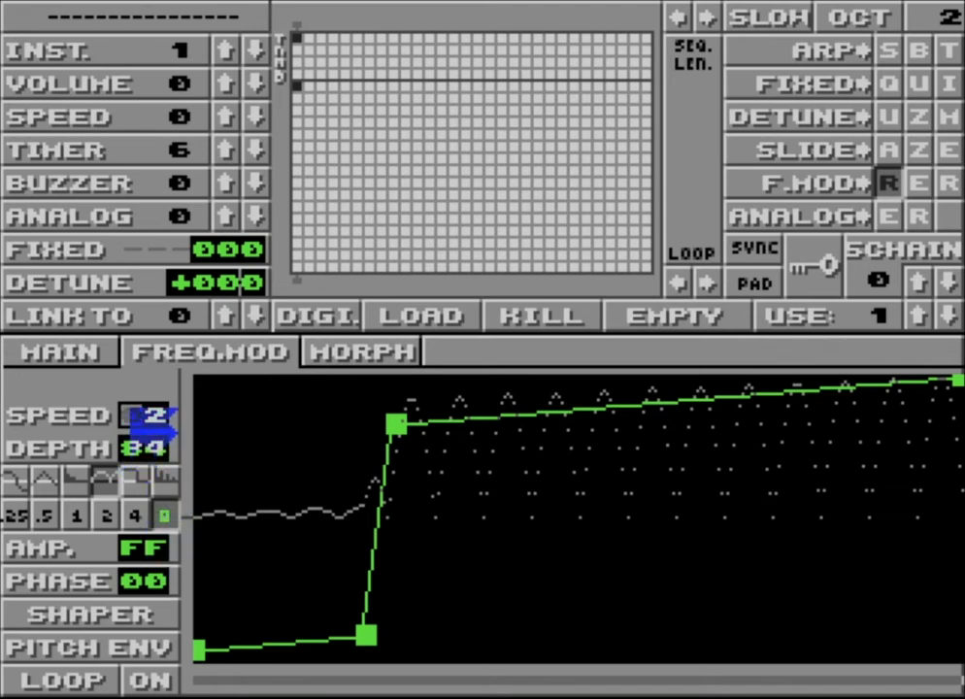
pyautogui.write('0')
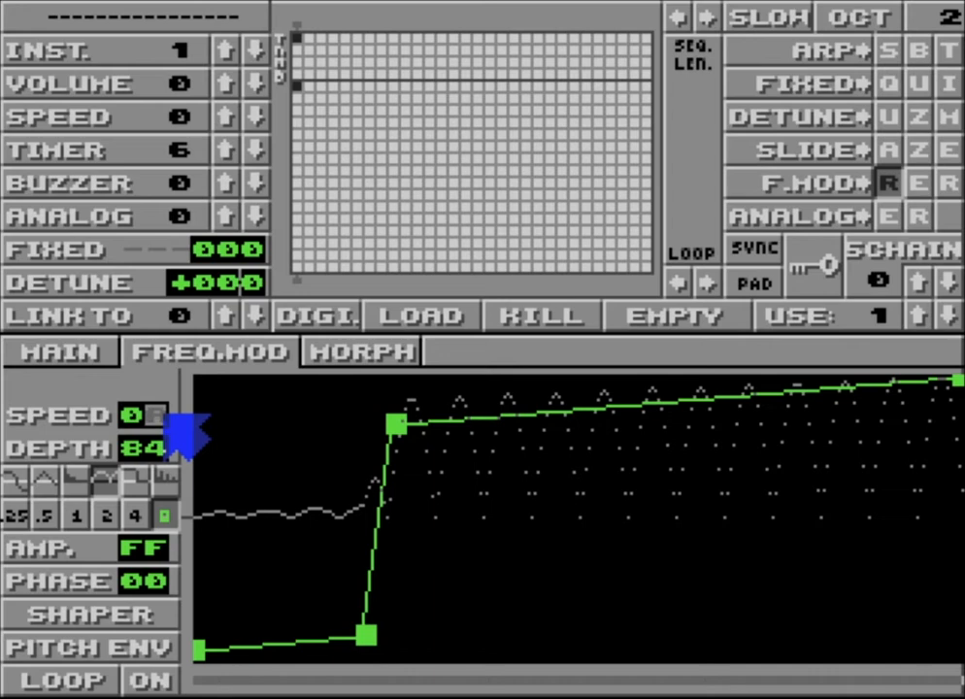
pyautogui.click(165, 418)
pyautogui.click(165, 418)
pyautogui.click(165, 417)
pyautogui.click(165, 417)
pyautogui.click(165, 417)
pyautogui.click(165, 417)
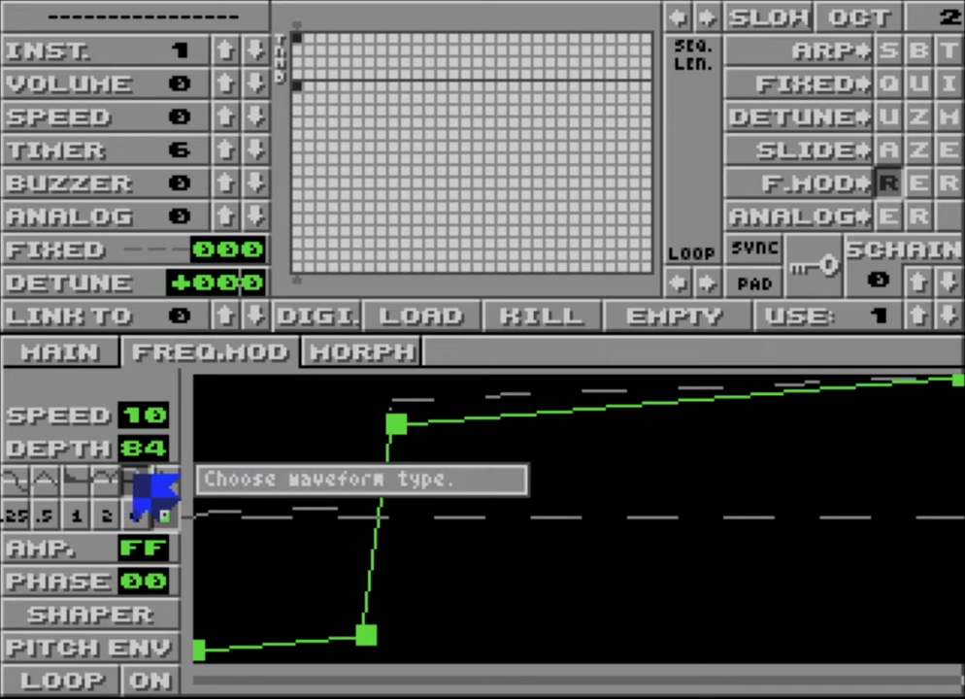
# Step: Try the frequency modulation at speed 40 with depth 00, and at speed 01 with depth 60
pyautogui.click(130, 415)
pyautogui.click(130, 415)
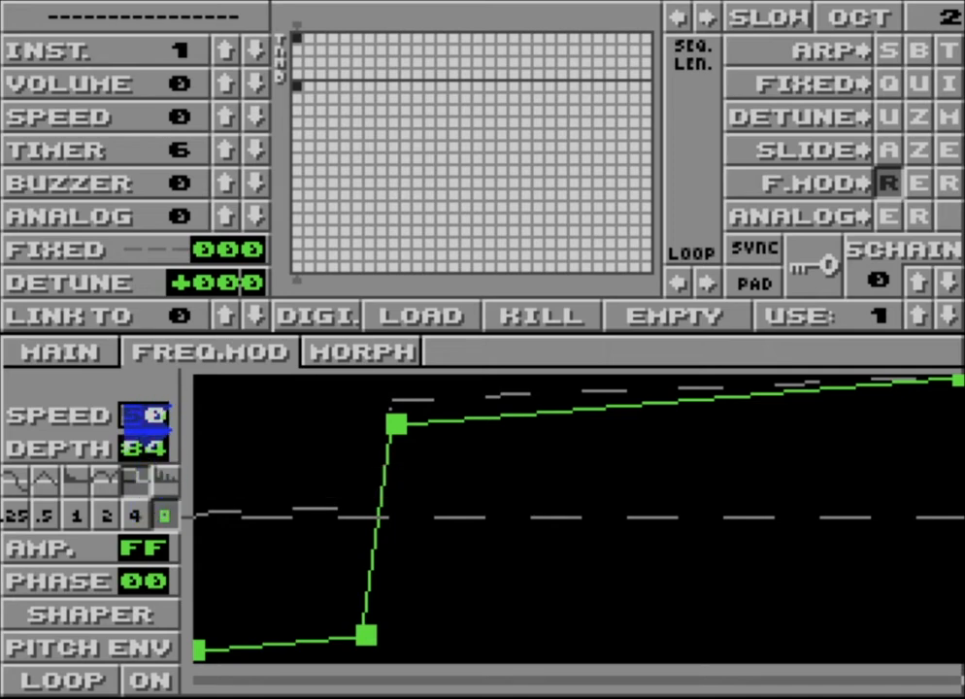
pyautogui.click(130, 417)
pyautogui.click(126, 439)
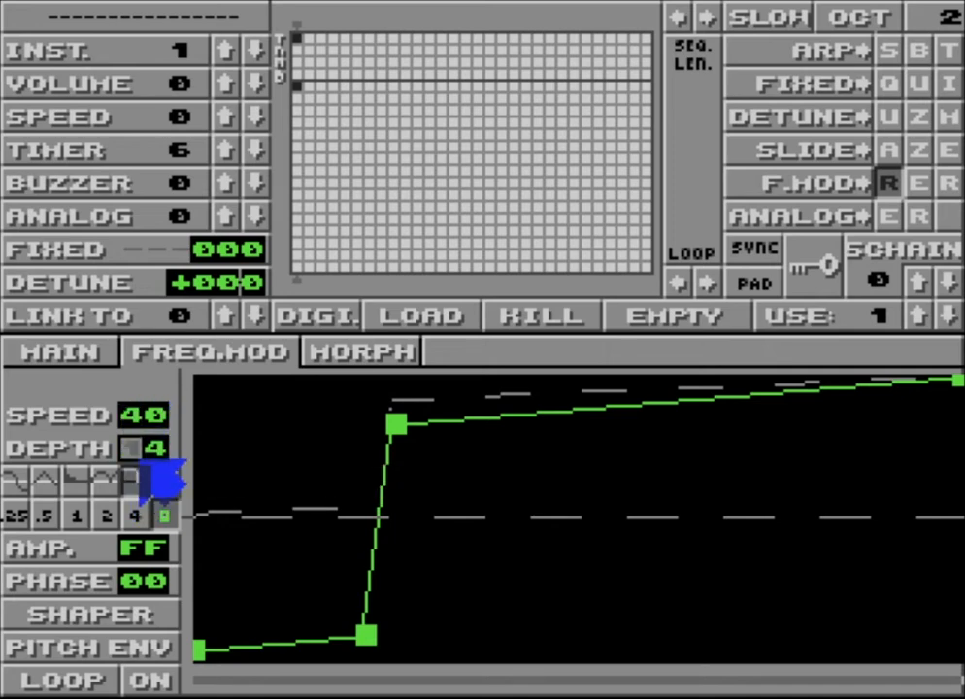
pyautogui.write('00')
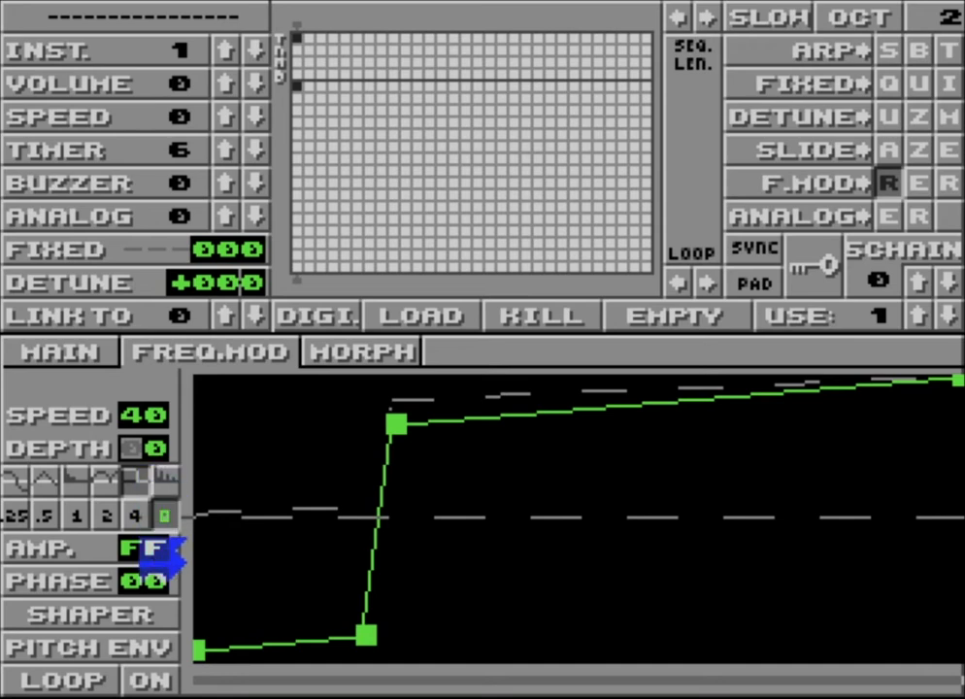
pyautogui.click(135, 427)
pyautogui.write('01')
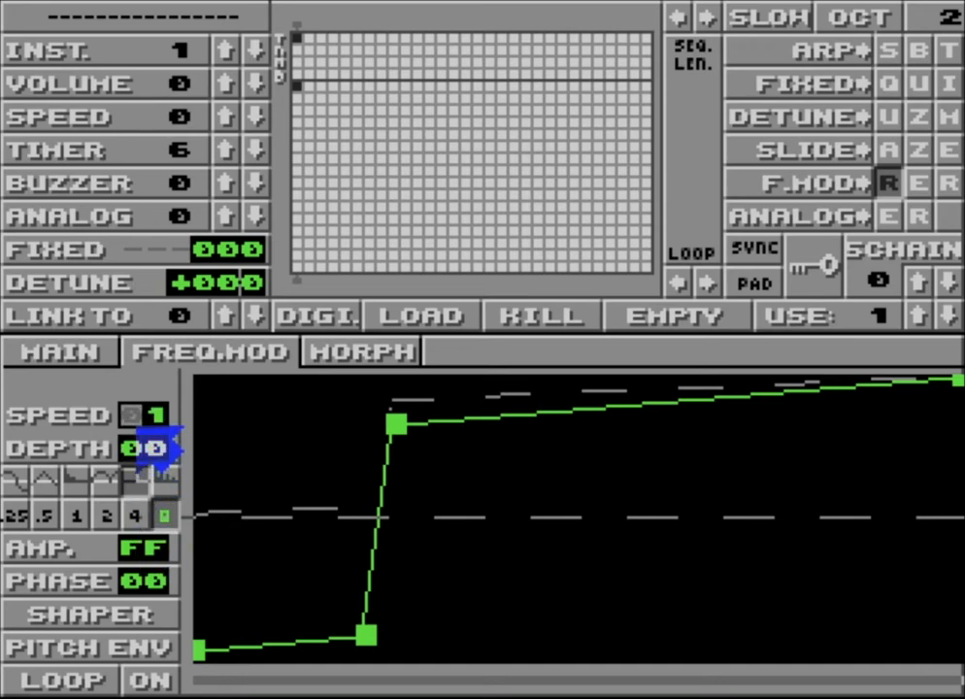
pyautogui.click(136, 448)
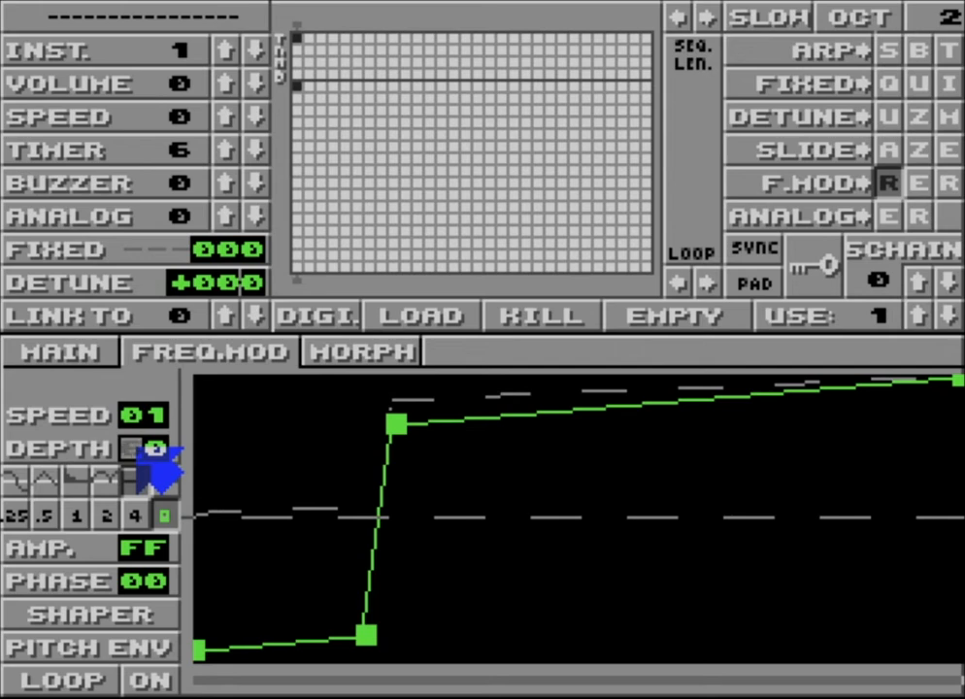
pyautogui.write('6')
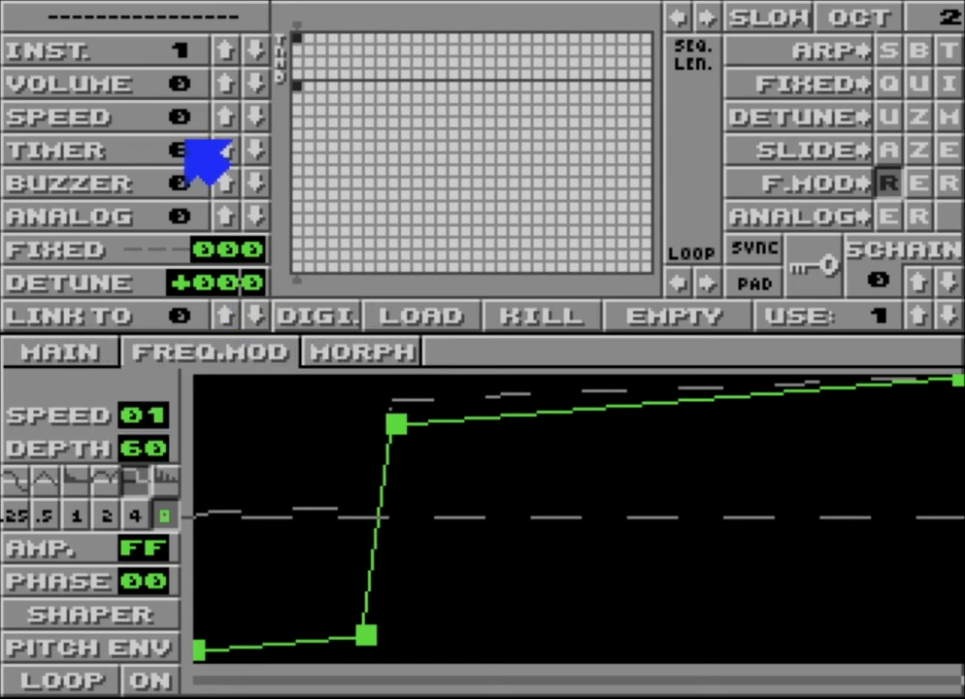
# Step: Clear instrument 1 and set its timer type to 7
pyautogui.press('Delete')
pyautogui.press('Return')
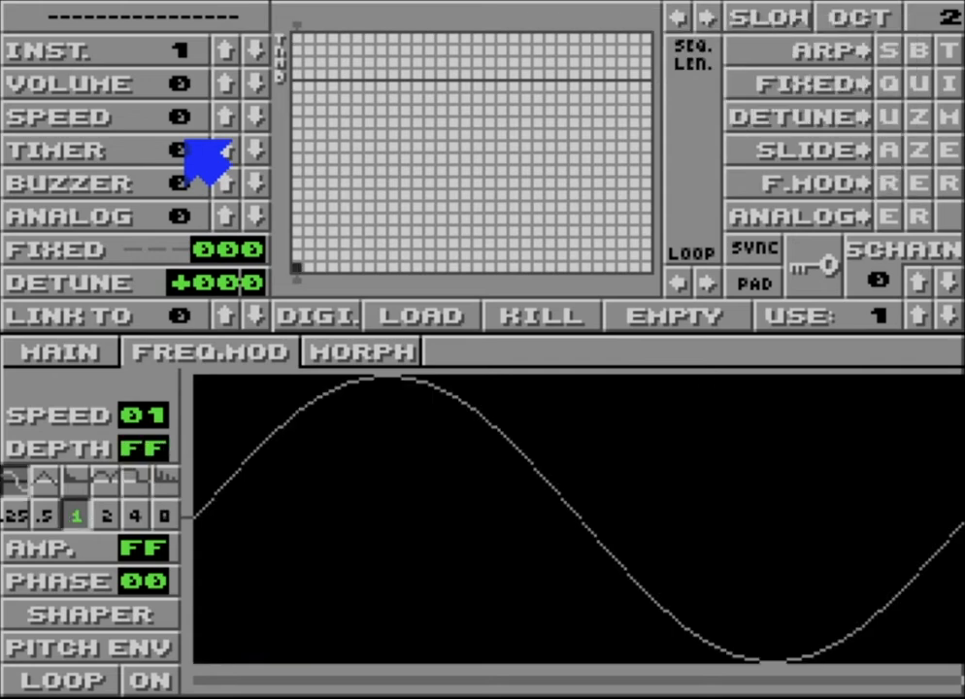
pyautogui.click(223, 149)
pyautogui.click(224, 149)
pyautogui.click(223, 149)
pyautogui.click(224, 150)
pyautogui.click(223, 149)
pyautogui.click(224, 150)
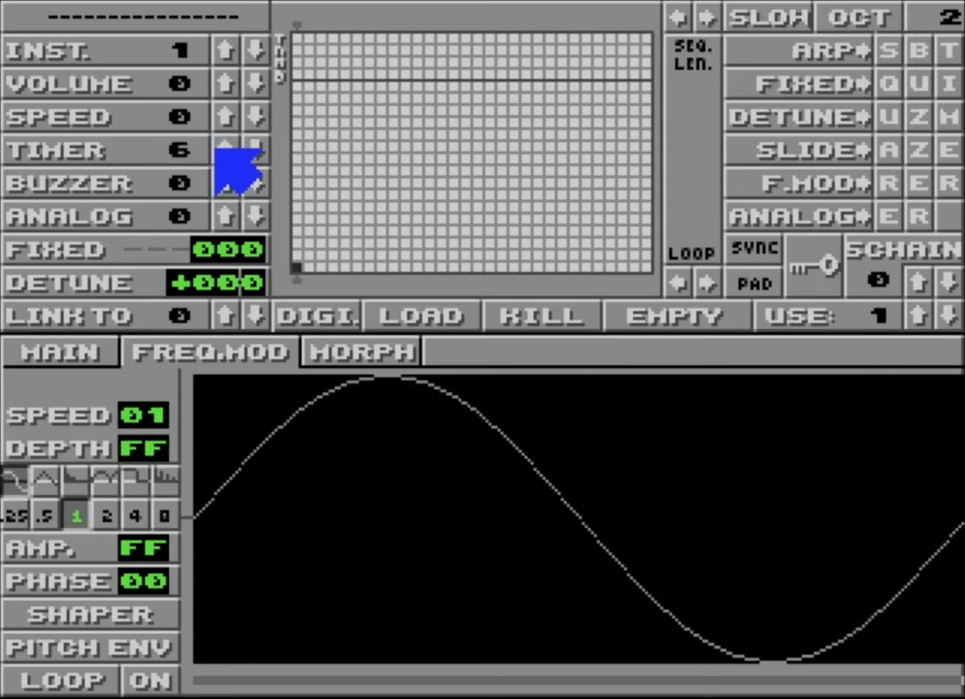
pyautogui.click(223, 149)
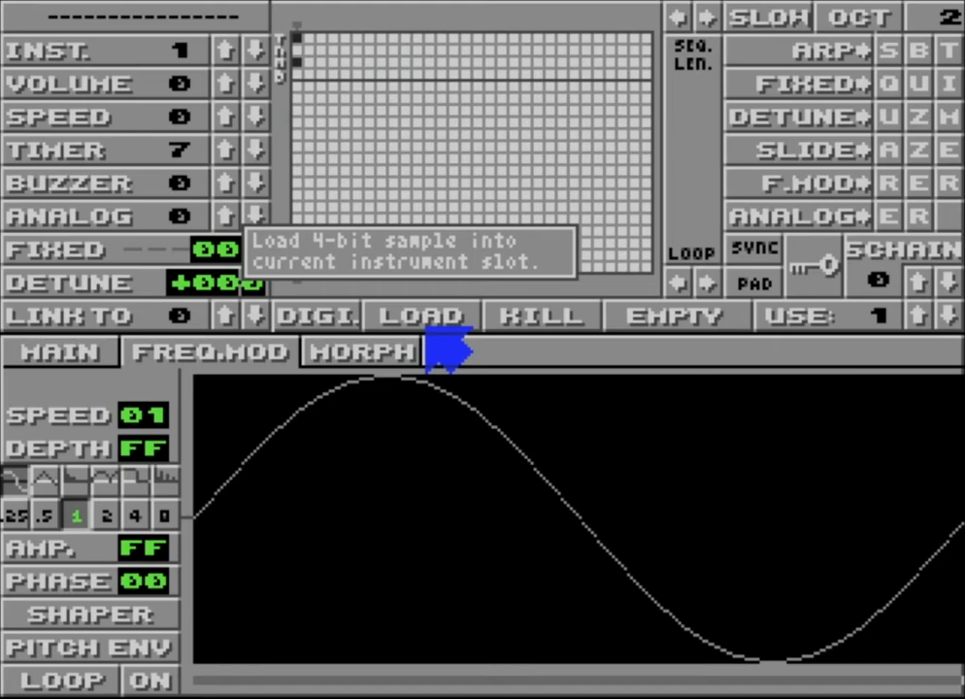
# Step: Load the 4-bit sample MM6.4BI from C:\GIT\TTRAK\SAMPLES\MADMAX into instrument 1
pyautogui.click(427, 322)
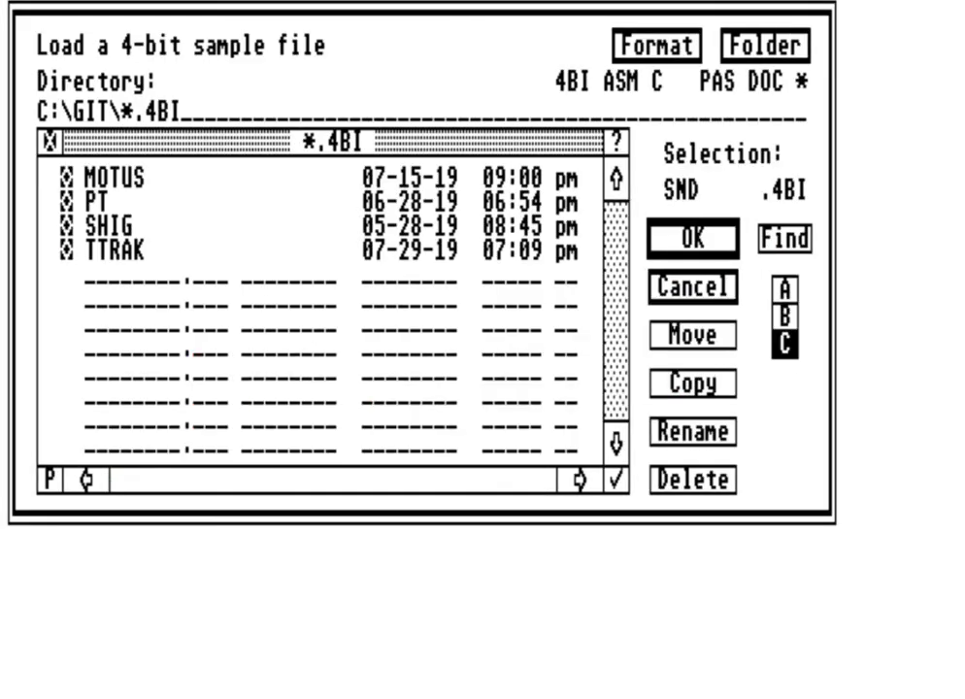
pyautogui.click(127, 250)
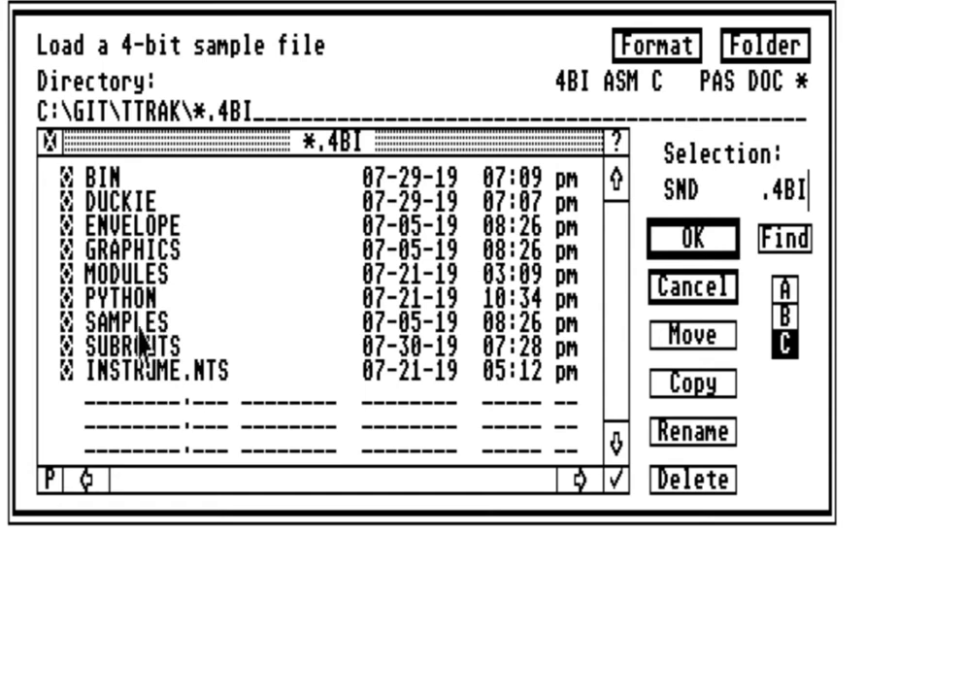
pyautogui.click(143, 327)
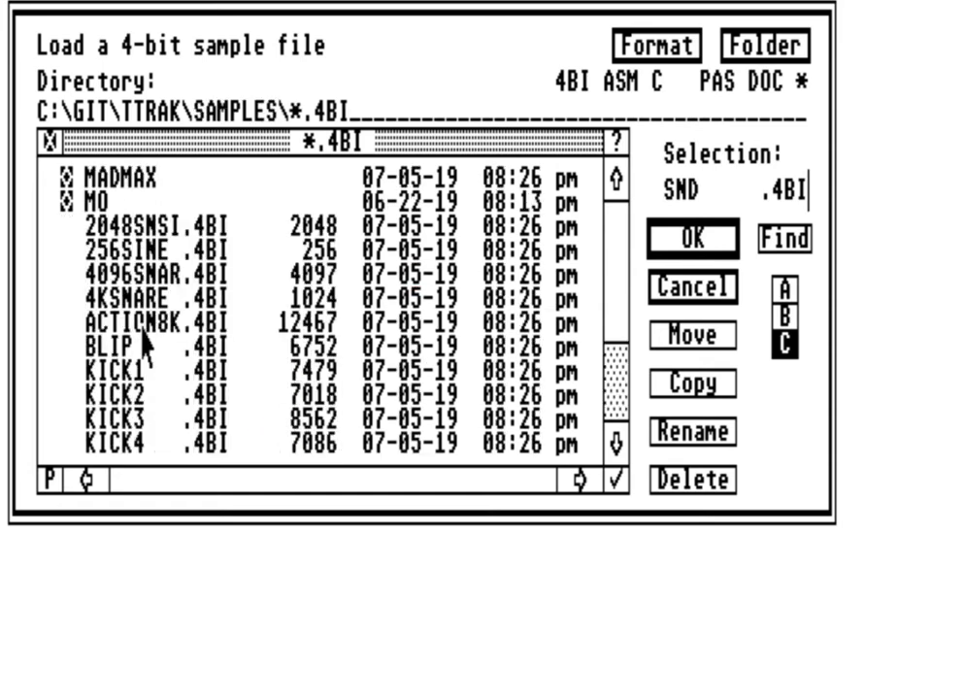
pyautogui.click(114, 178)
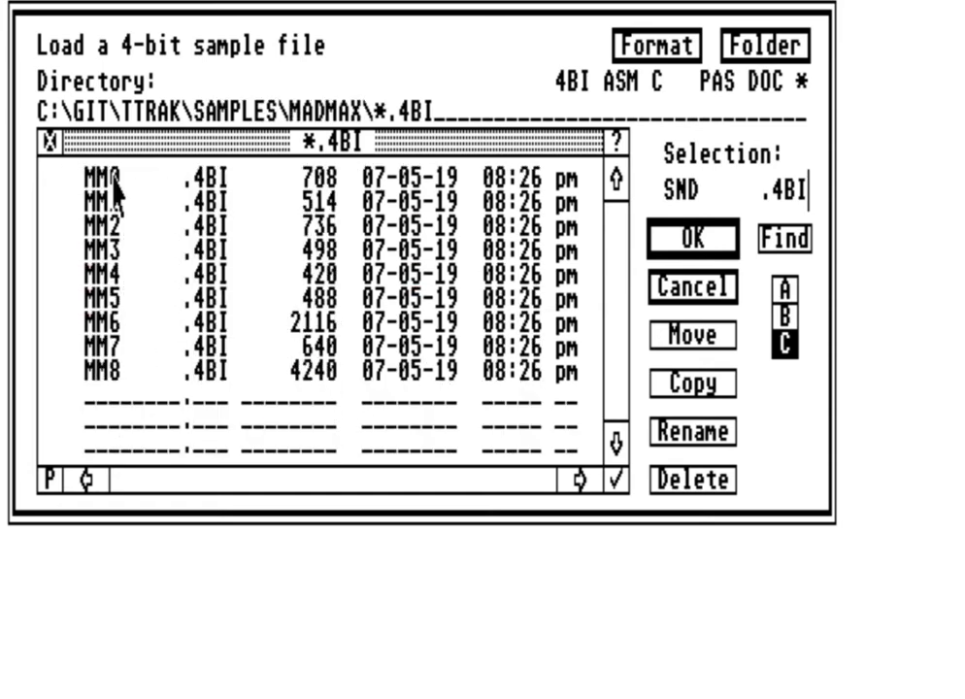
pyautogui.doubleClick(151, 322)
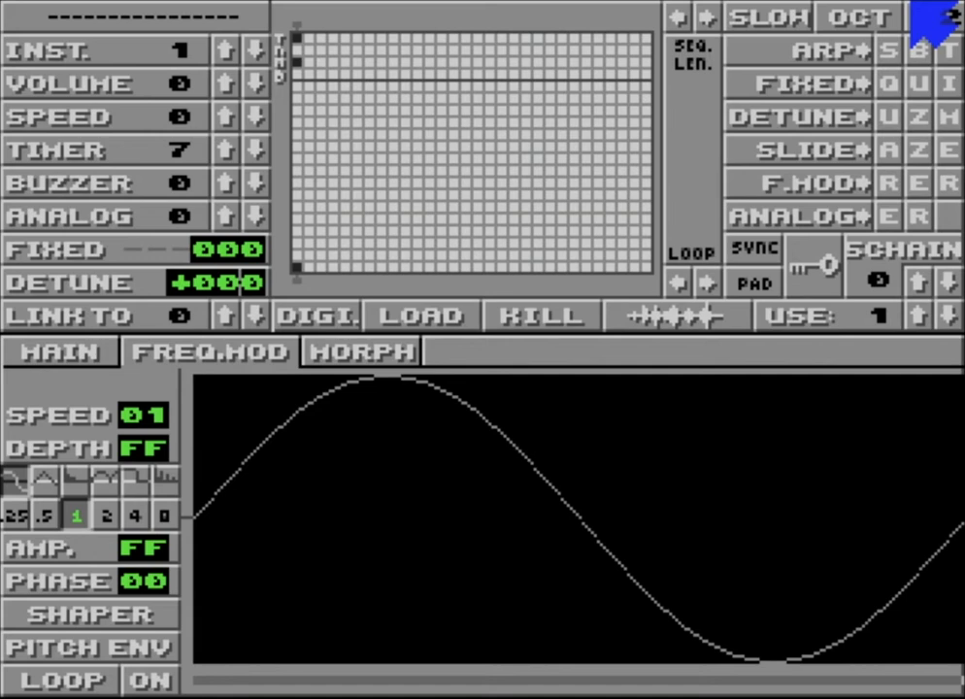
# Step: Raise the note octave to 5 and load the MM8.4BI sample into instrument 1
pyautogui.click(854, 24)
pyautogui.click(854, 23)
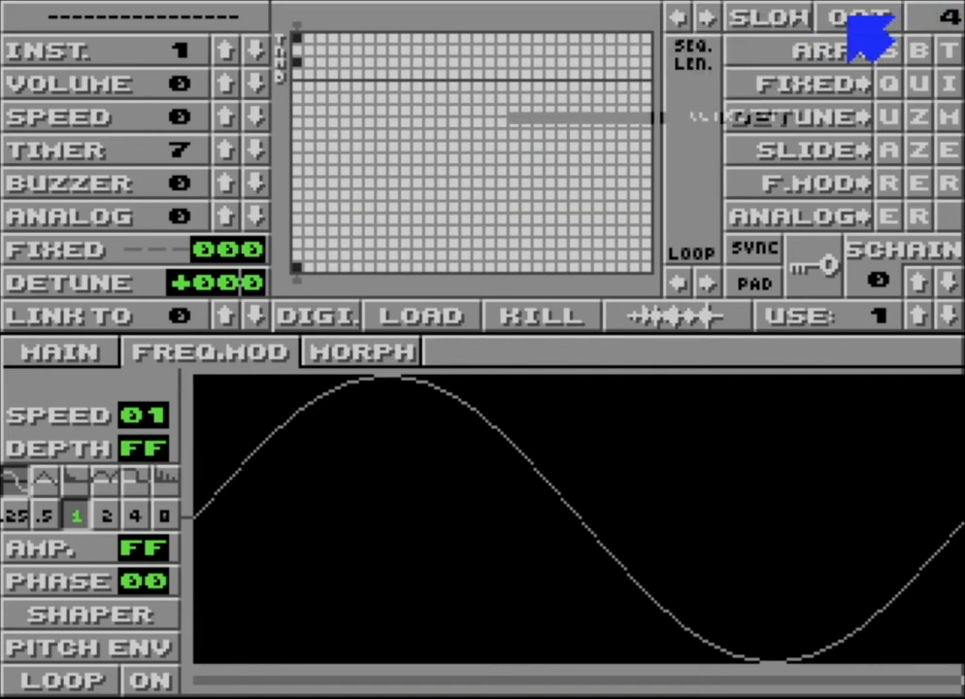
pyautogui.click(854, 24)
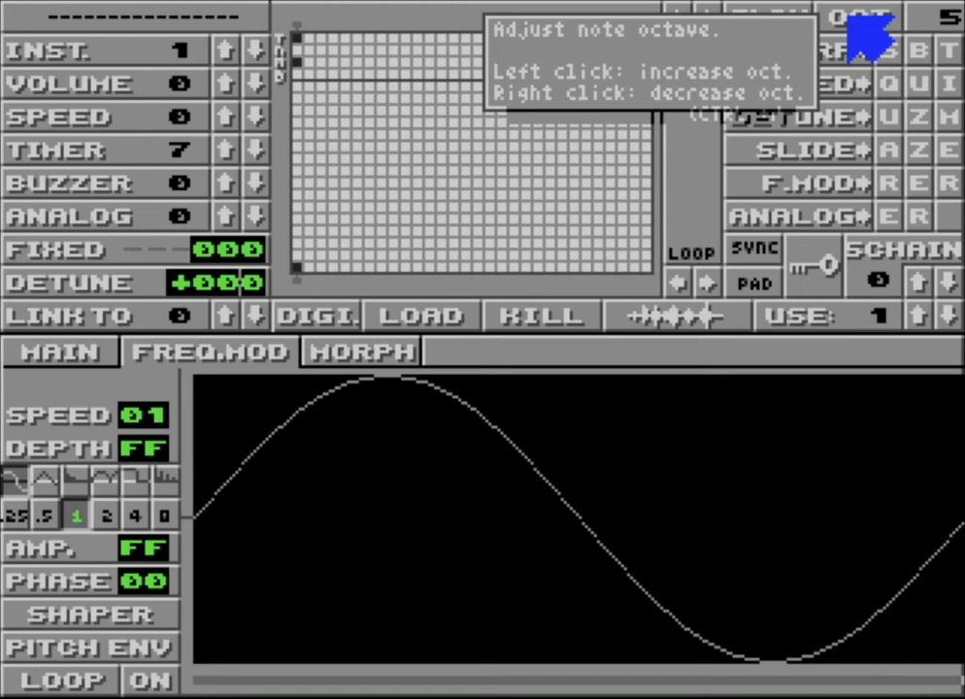
pyautogui.click(434, 326)
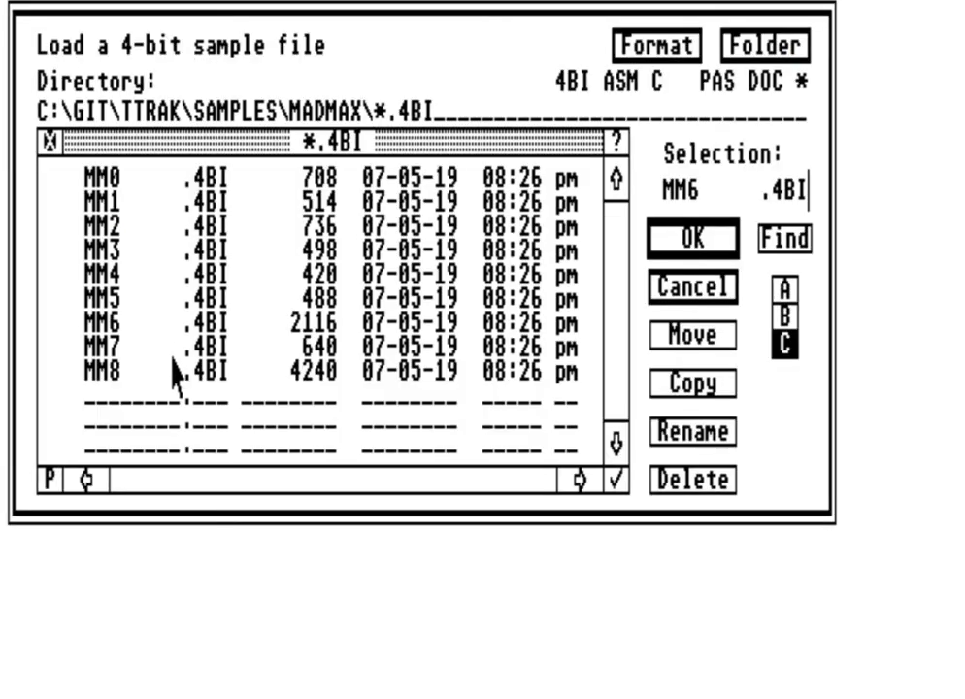
pyautogui.doubleClick(185, 369)
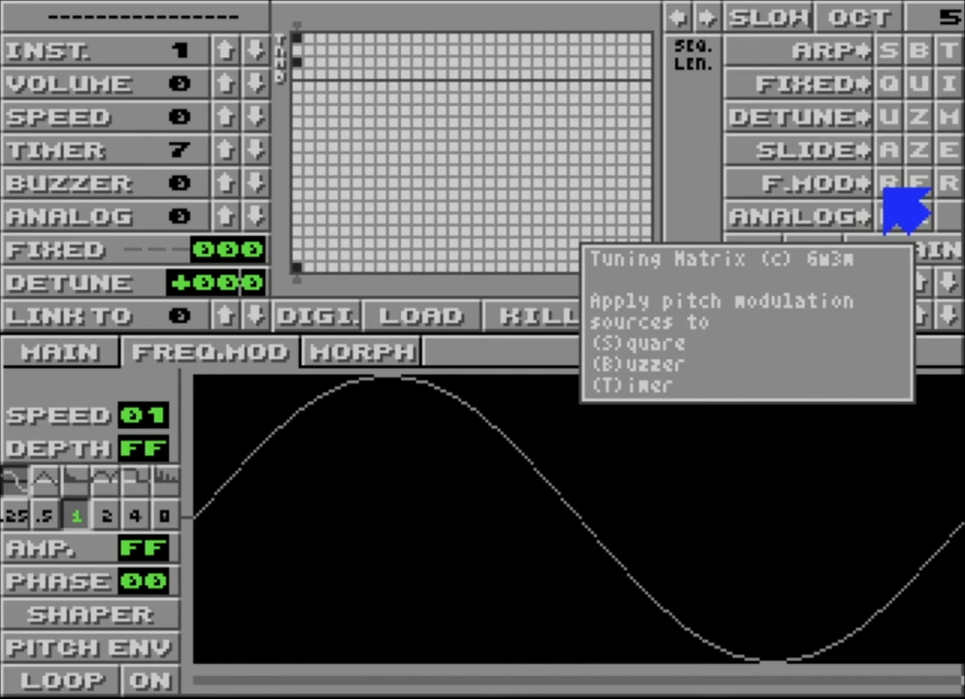
# Step: Route frequency modulation to the timer voice and set the modulation waveform to 2 cycles
pyautogui.click(944, 184)
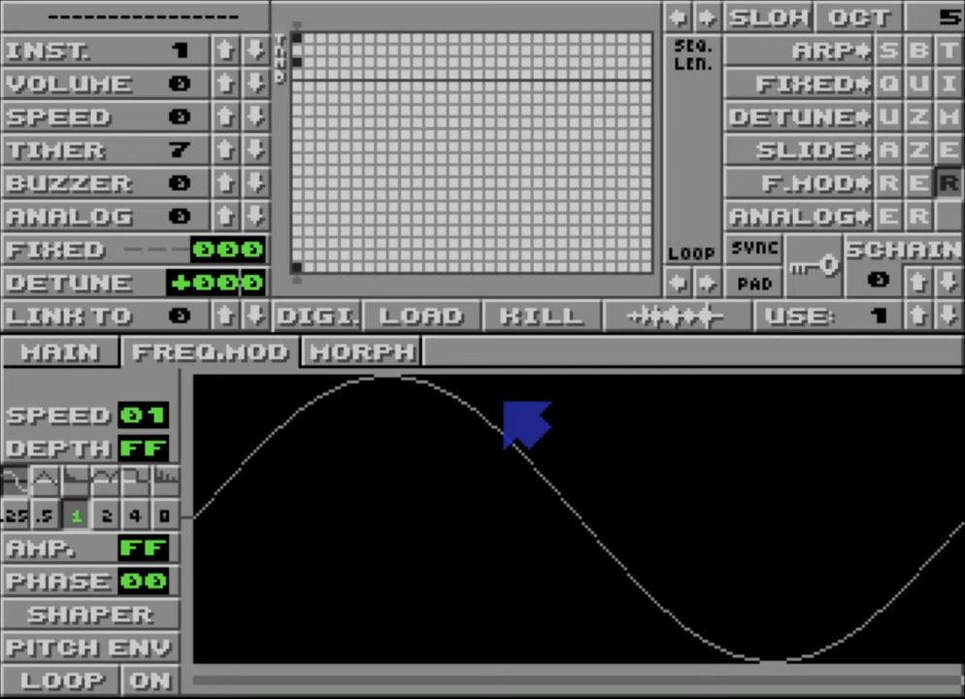
pyautogui.click(143, 518)
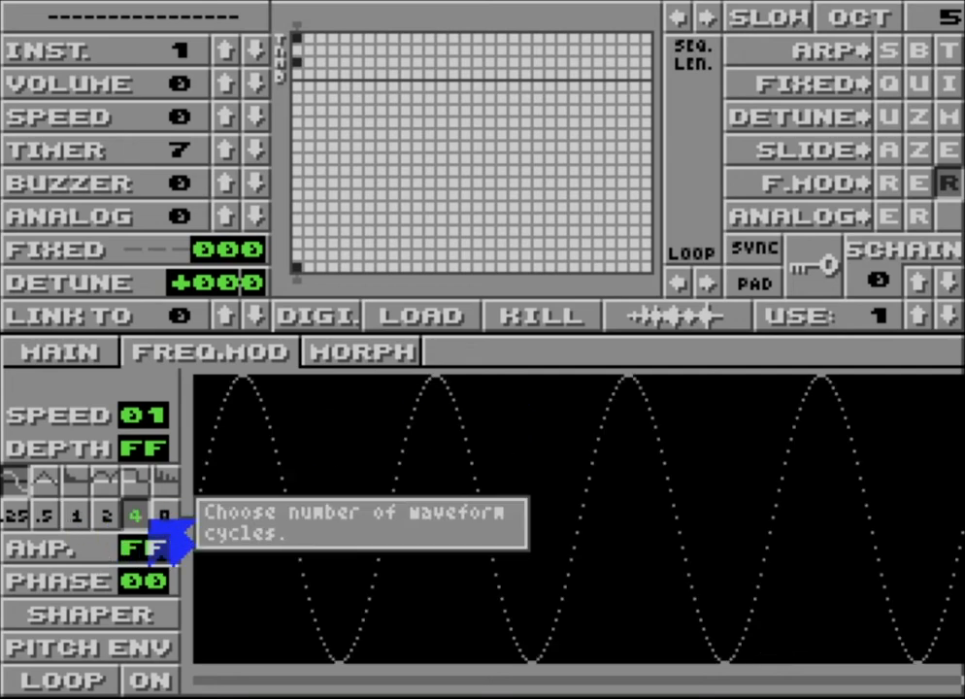
pyautogui.click(106, 515)
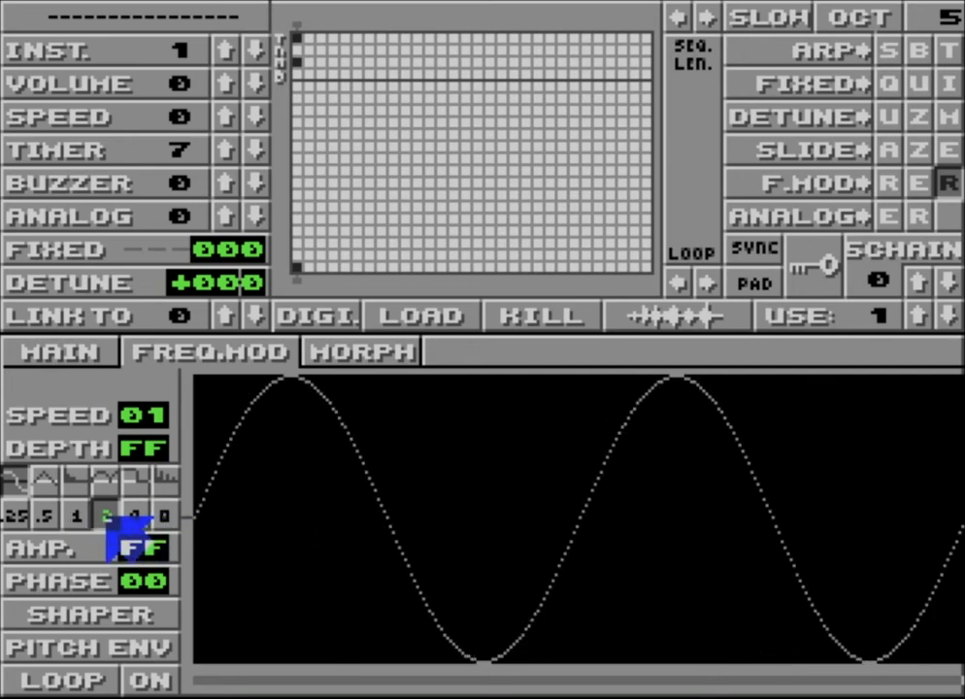
# Step: Set the frequency modulation phase to 80 and lower the note octave to 3
pyautogui.click(130, 579)
pyautogui.write('18')
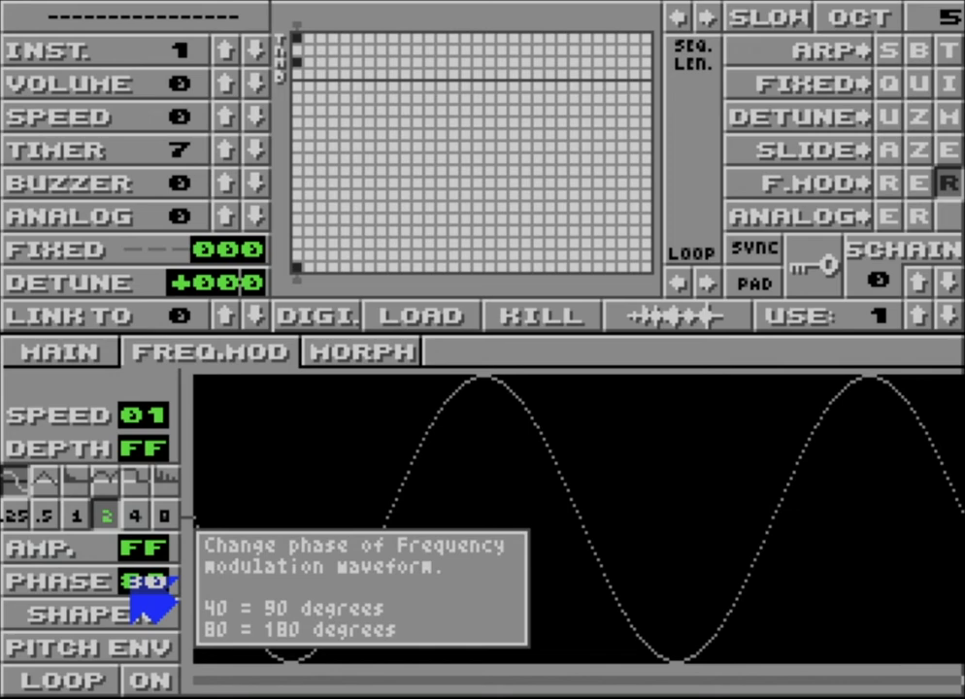
pyautogui.click(847, 11)
pyautogui.rightClick(854, 18)
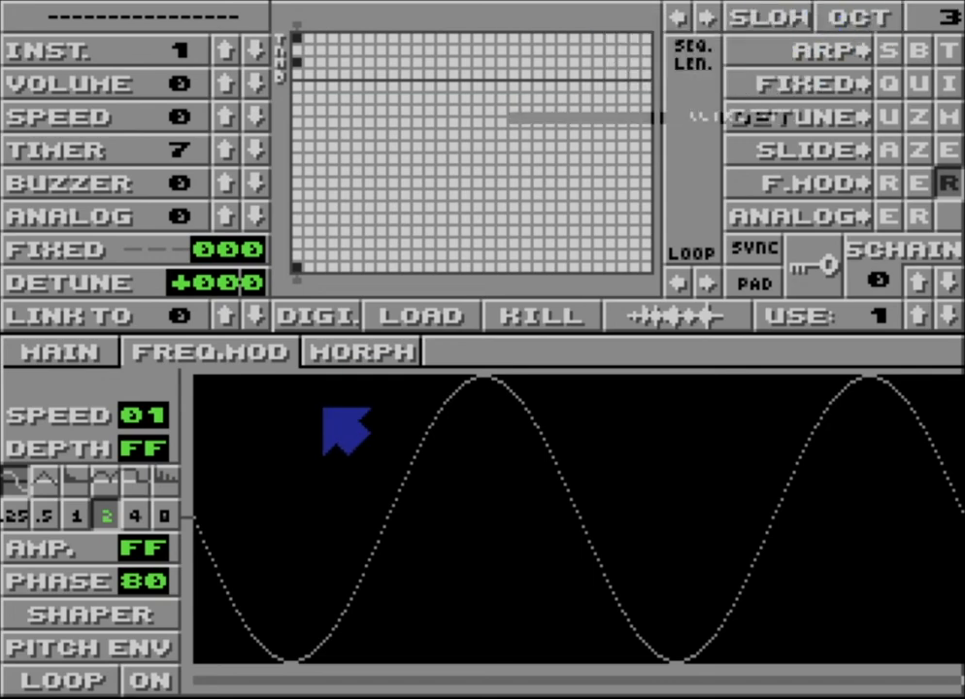
# Step: Set the frequency modulation depth to EF and its amplitude to 4F
pyautogui.click(145, 449)
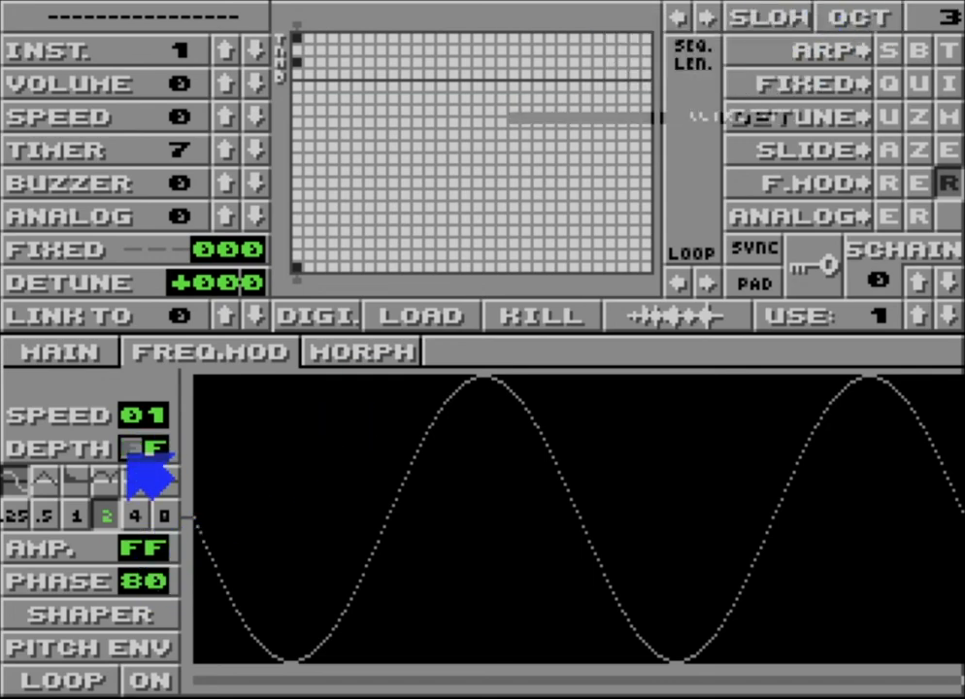
pyautogui.write('E')
pyautogui.click(146, 549)
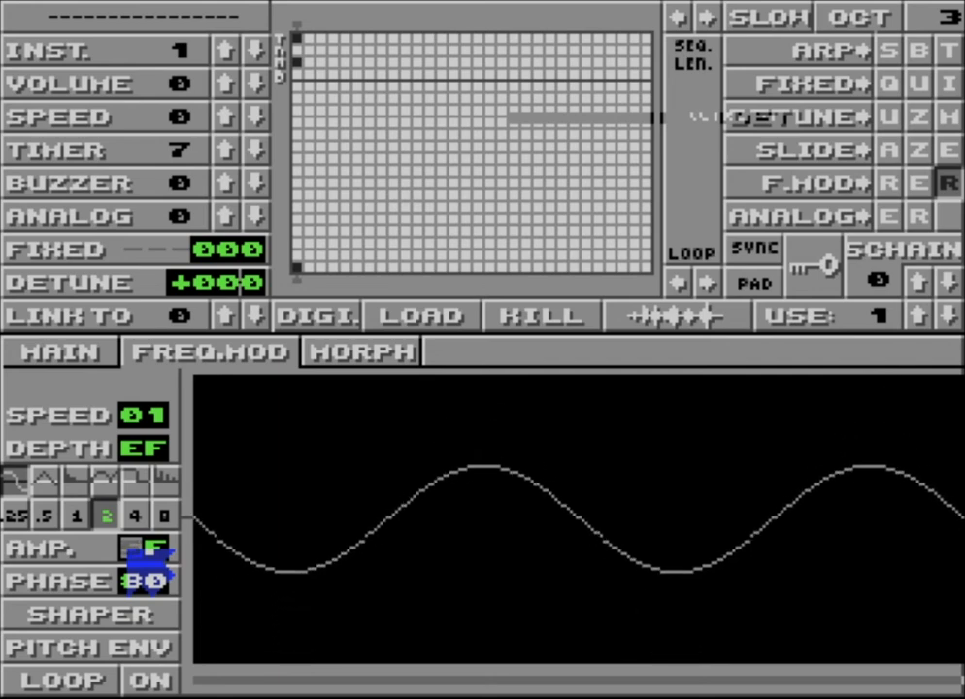
pyautogui.write('4')
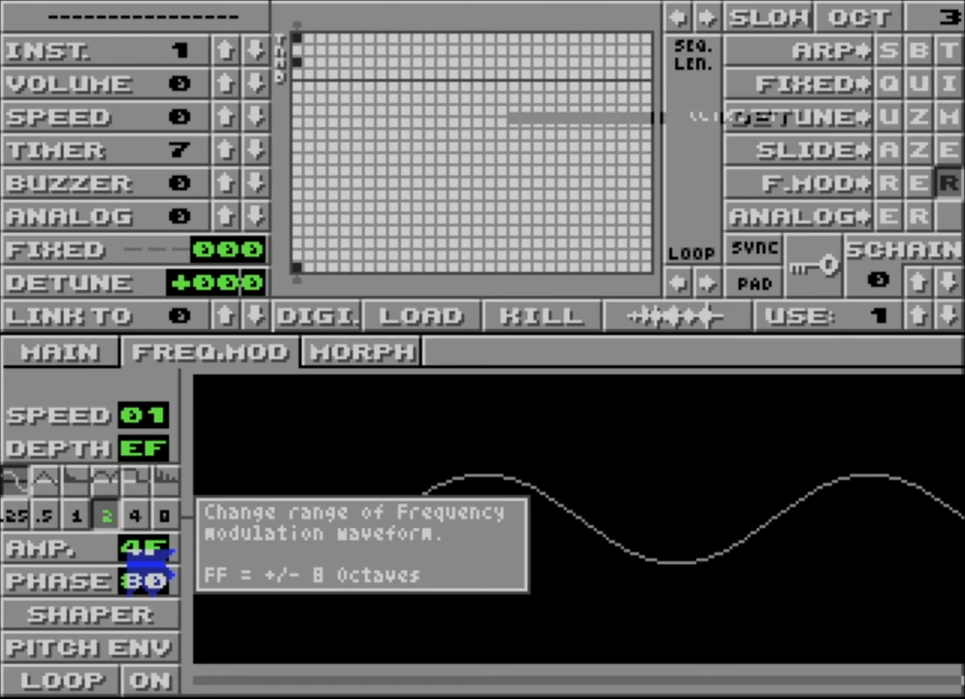
# Step: Load the MM3.4BI sample and raise the note octave to 5
pyautogui.click(436, 321)
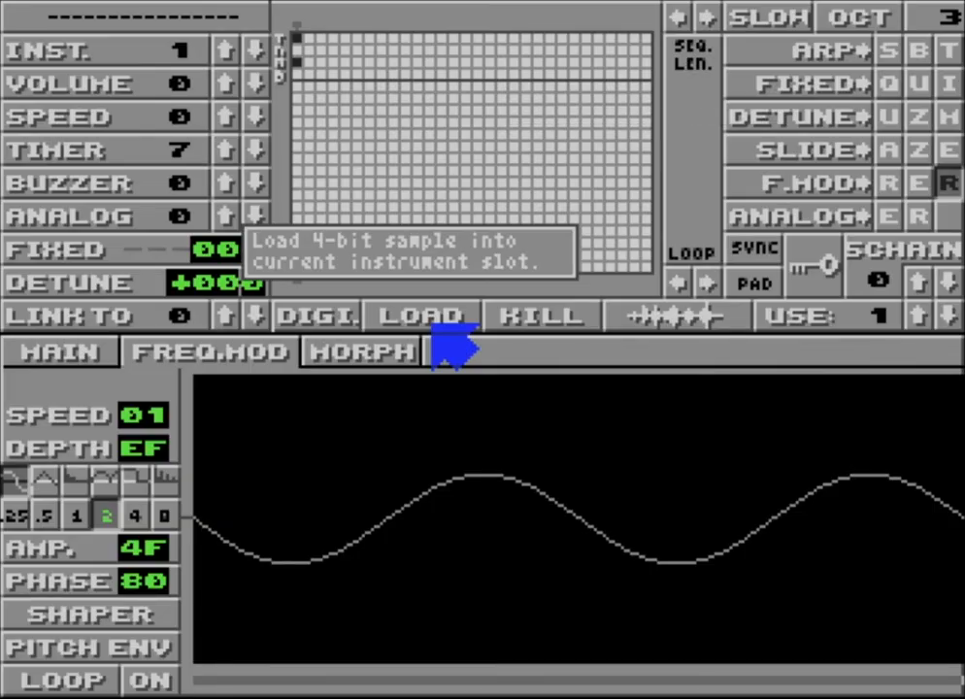
pyautogui.click(874, 14)
pyautogui.click(878, 14)
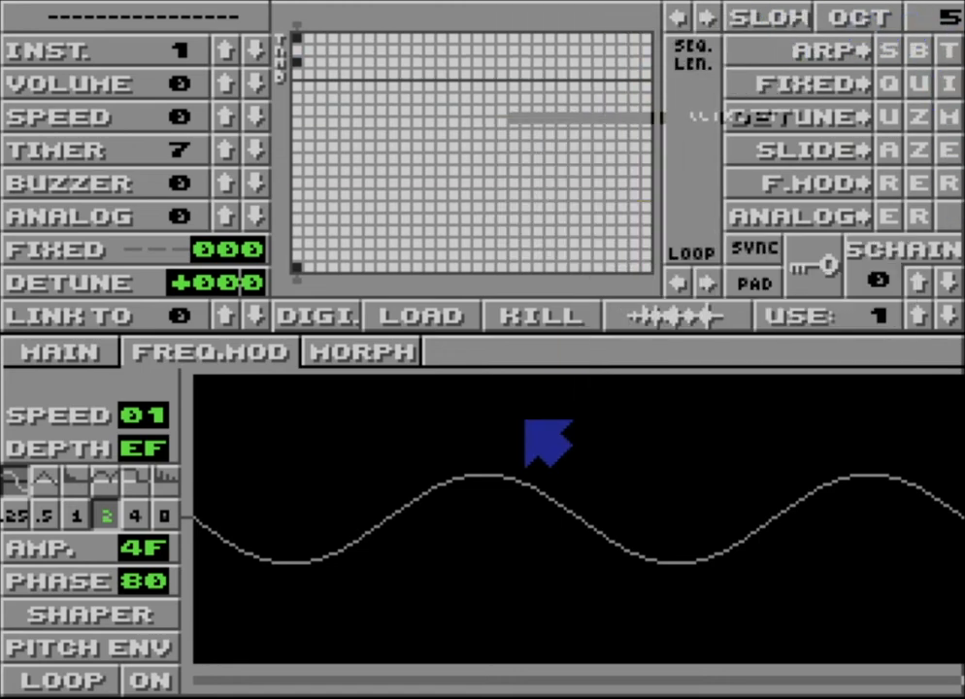
# Step: Load a 4-bit sample from the MO folder inside SAMPLES into instrument 1
pyautogui.click(426, 318)
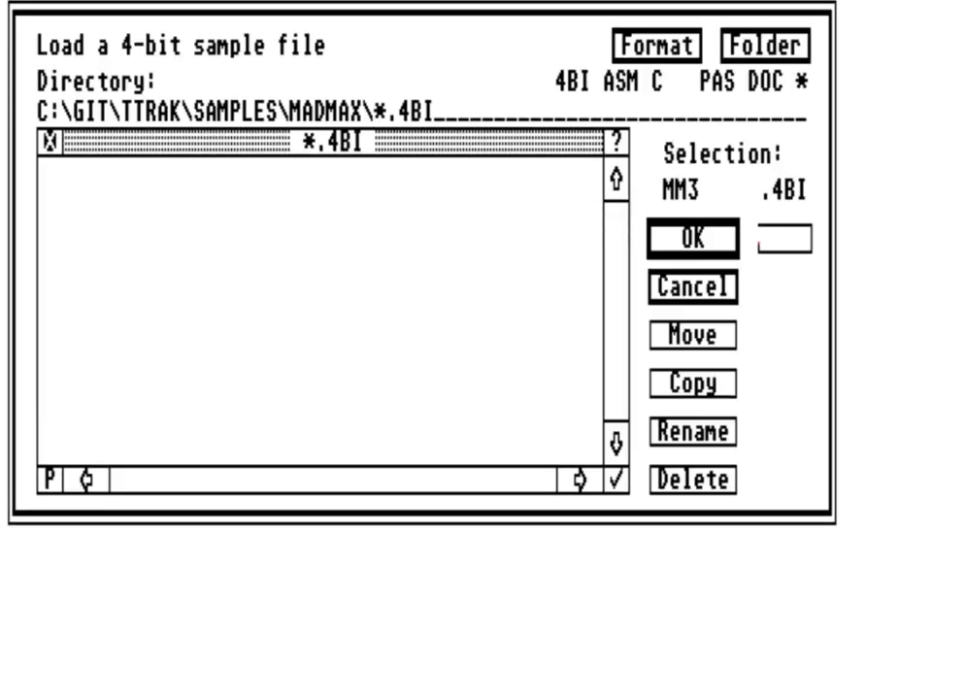
pyautogui.click(46, 144)
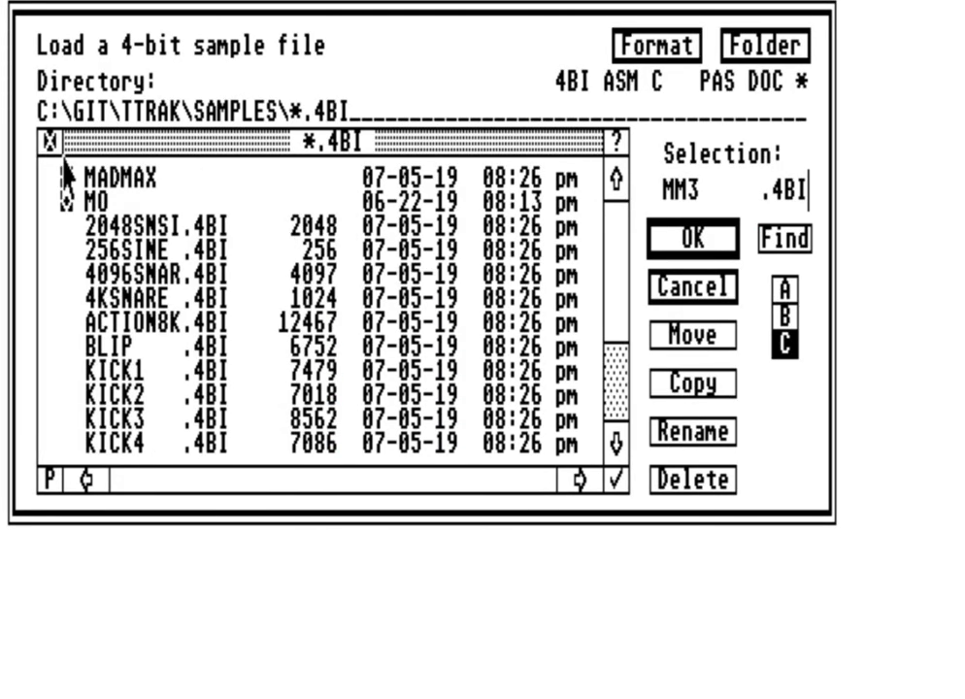
pyautogui.click(96, 201)
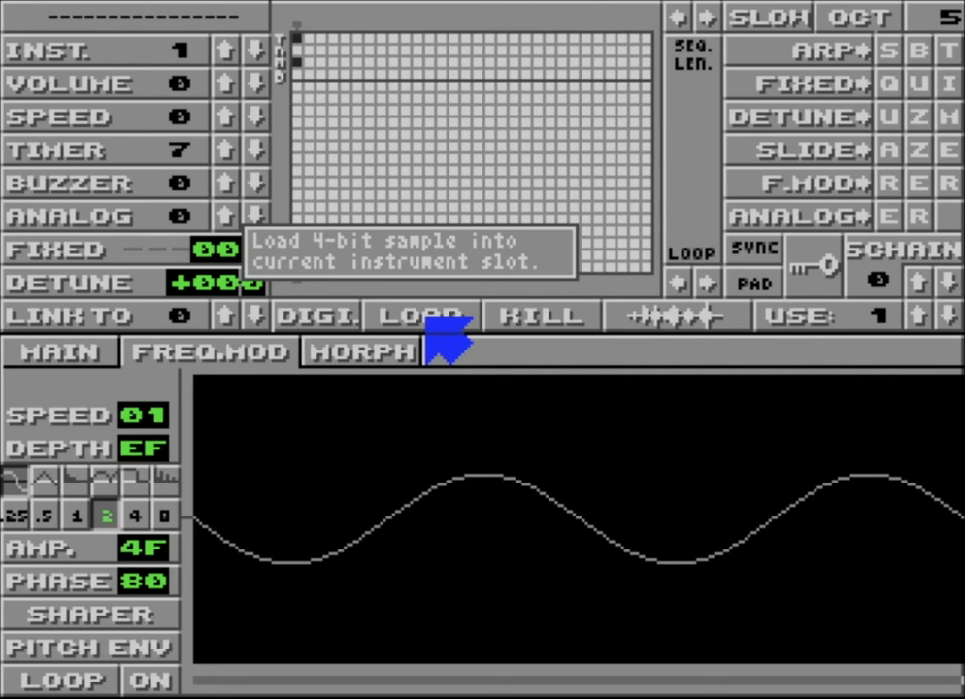
# Step: Set instrument 1 to link to instrument 1 and slow its amplitude envelope speed to 2E
pyautogui.click(233, 324)
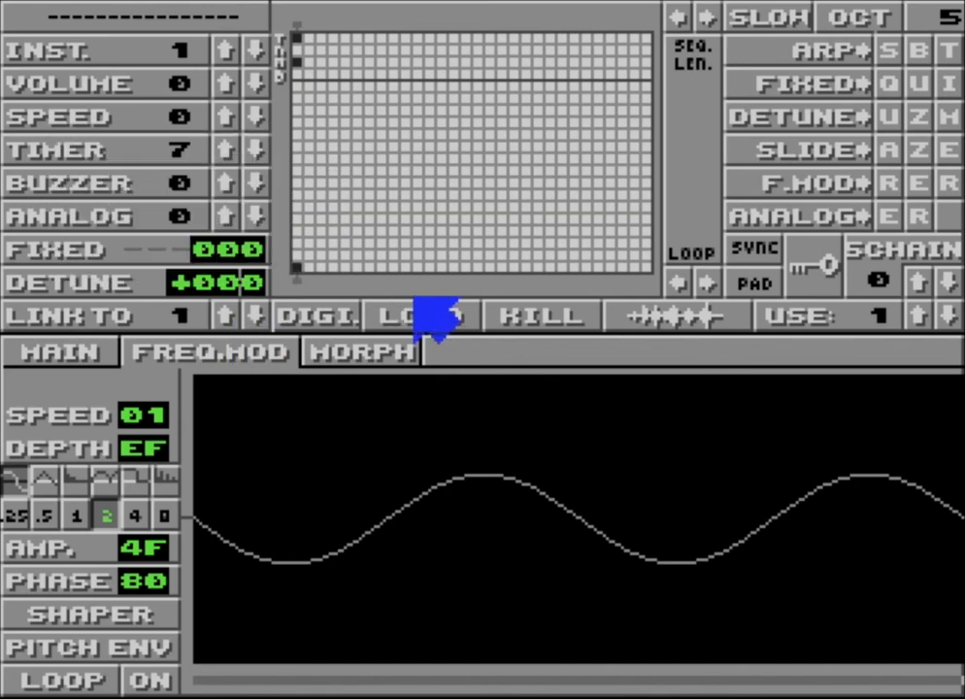
pyautogui.click(227, 115)
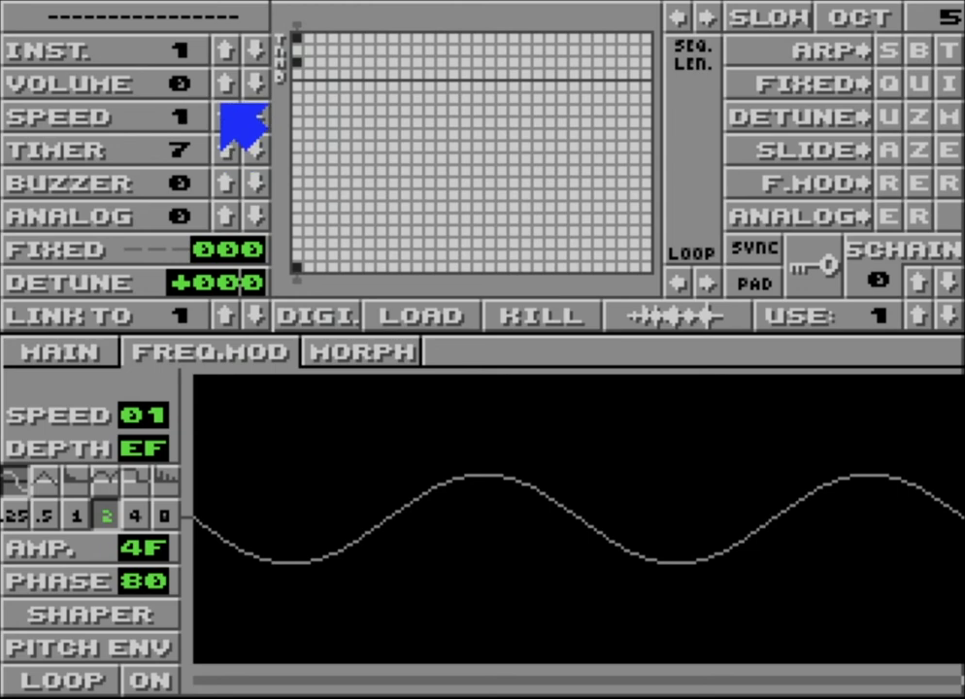
pyautogui.moveTo(227, 115)
pyautogui.mouseDown()
pyautogui.moveTo(224, 104)
pyautogui.moveTo(254, 114)
pyautogui.moveTo(220, 117)
pyautogui.mouseUp()
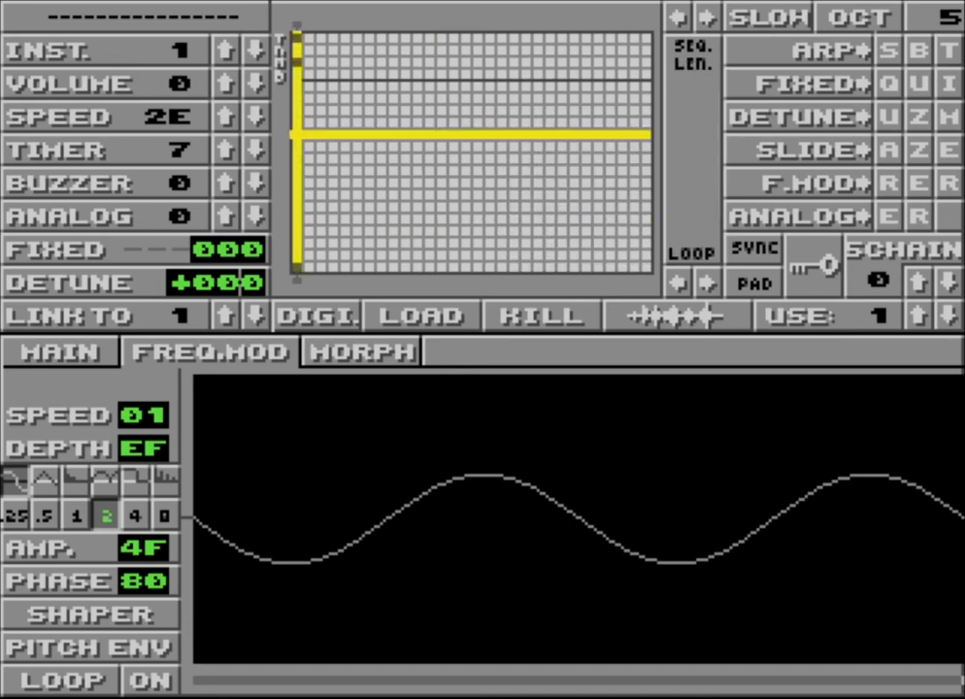
# Step: Switch to instrument 2, clear it and set its timer type to 7
pyautogui.click(227, 52)
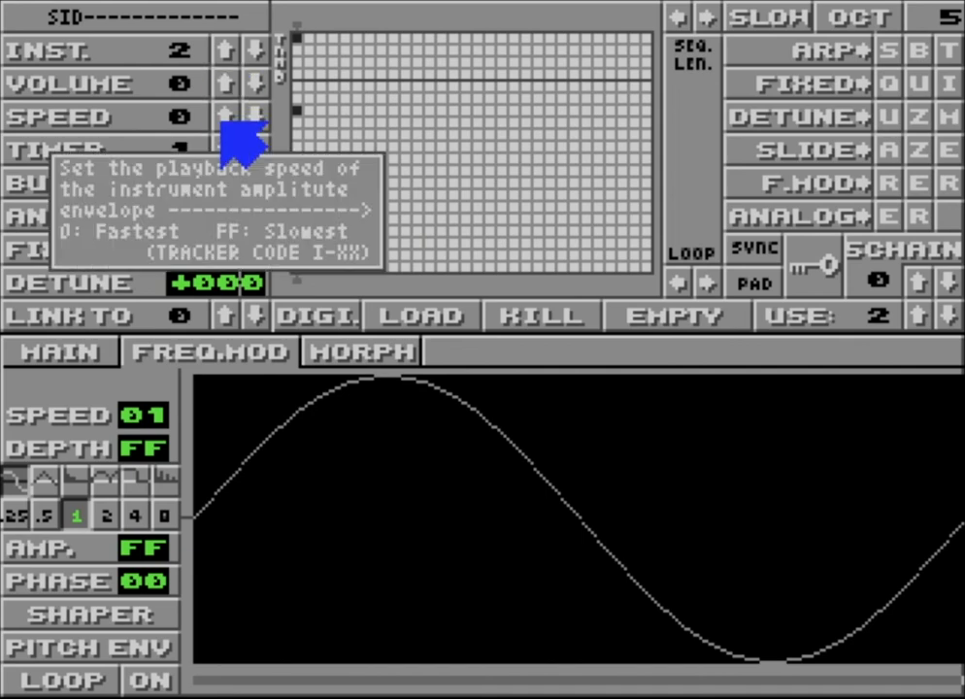
pyautogui.press('Delete')
pyautogui.press('Return')
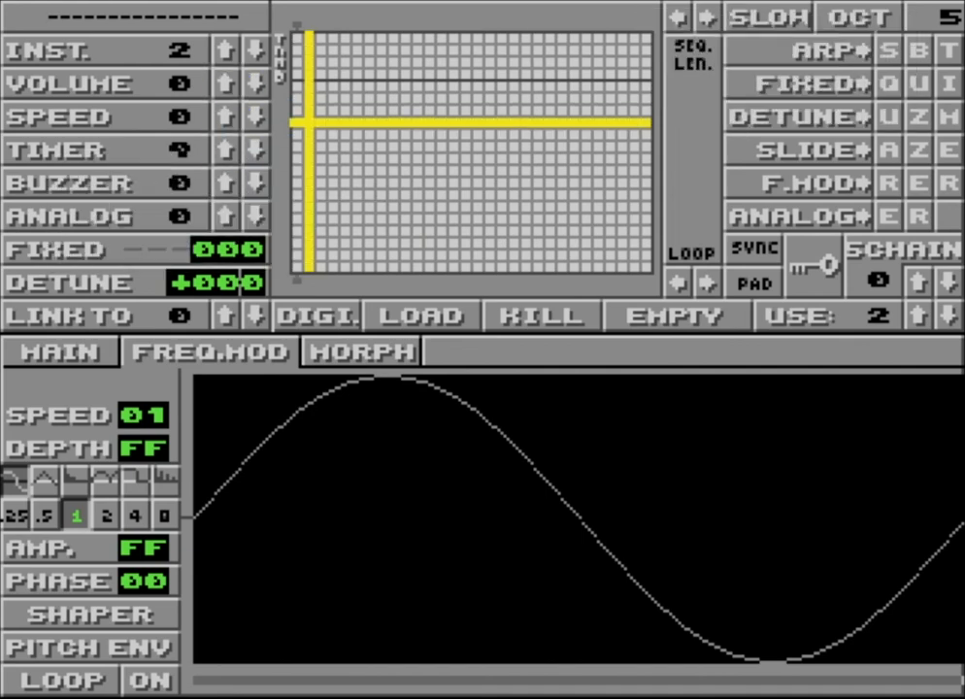
pyautogui.click(235, 146)
pyautogui.click(236, 147)
pyautogui.click(236, 146)
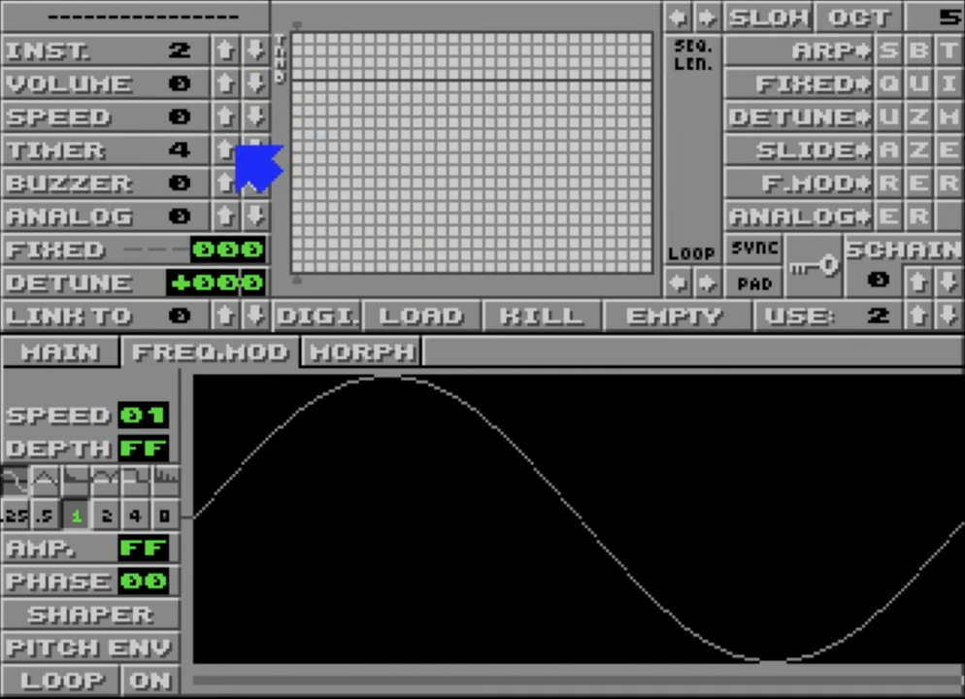
pyautogui.click(236, 147)
pyautogui.click(235, 146)
pyautogui.click(236, 146)
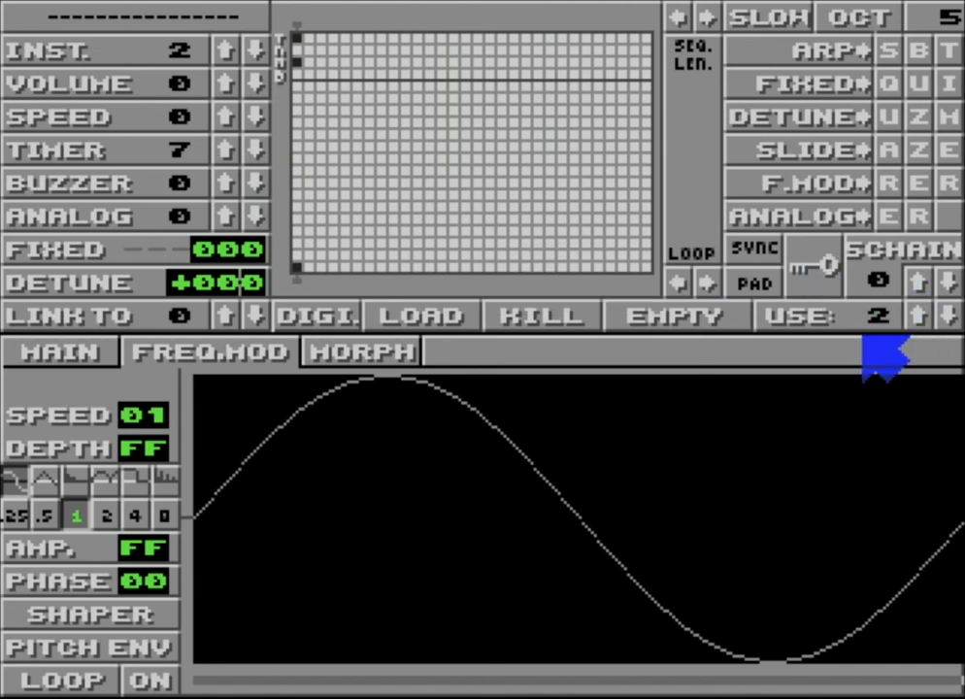
# Step: Make instrument 2 use the sample stored in slot 1
pyautogui.click(944, 318)
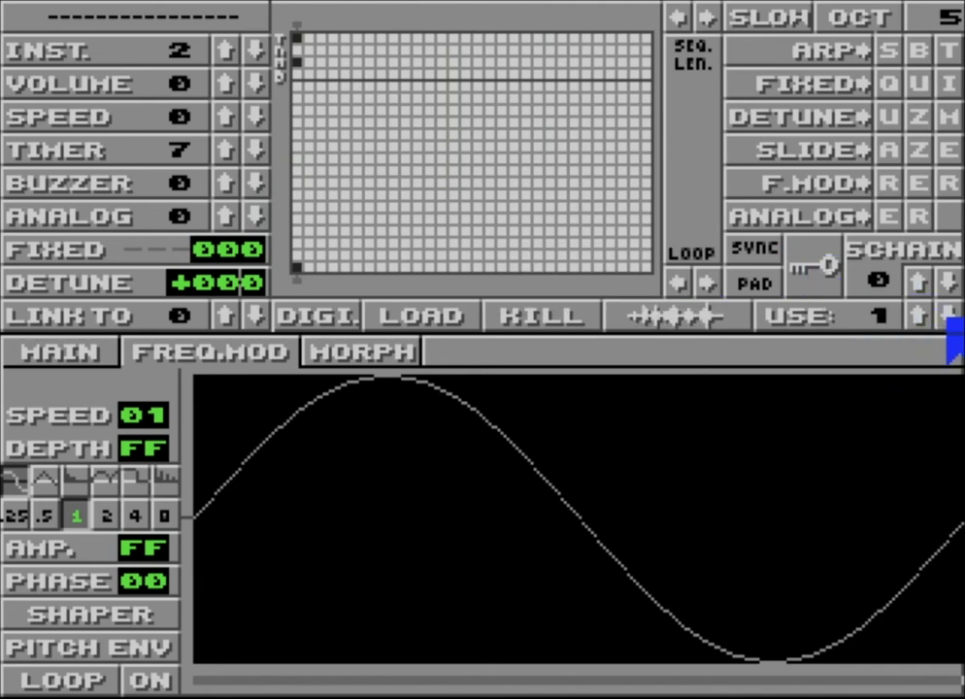
pyautogui.click(255, 50)
pyautogui.click(221, 49)
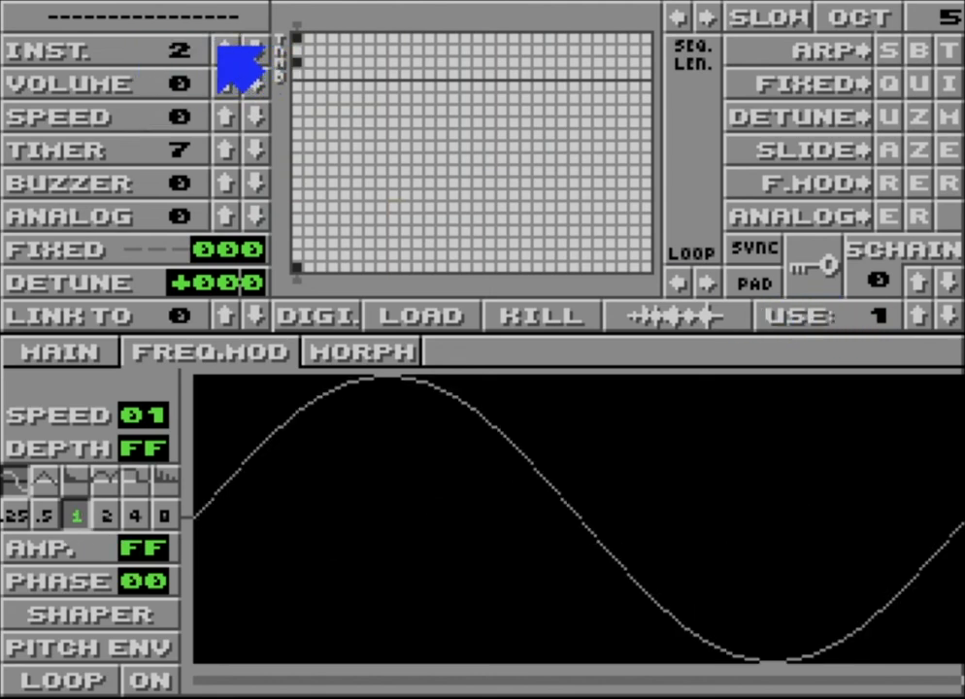